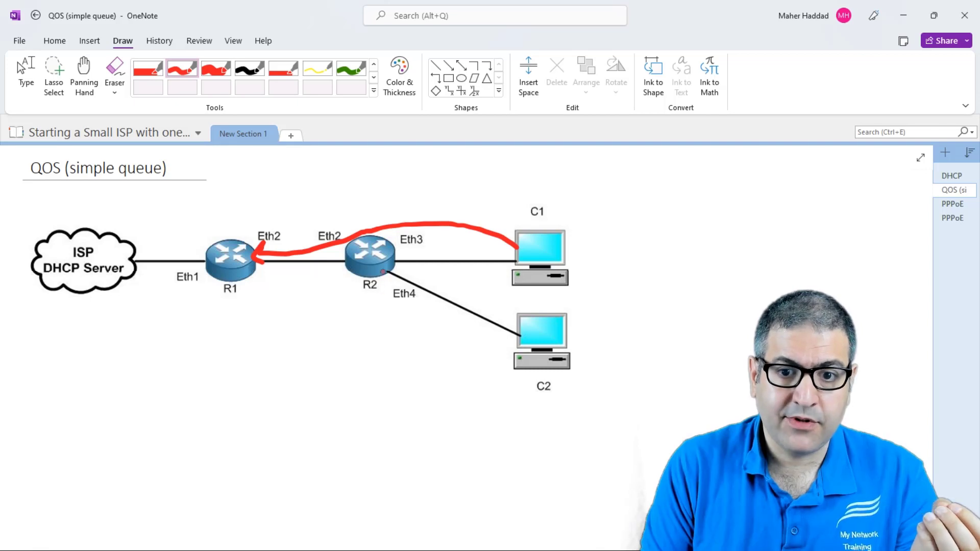
Step: Draw black packet marks along the red path from C1 to R1, plus a downward arrow at R1's Eth2
left_click(254, 67)
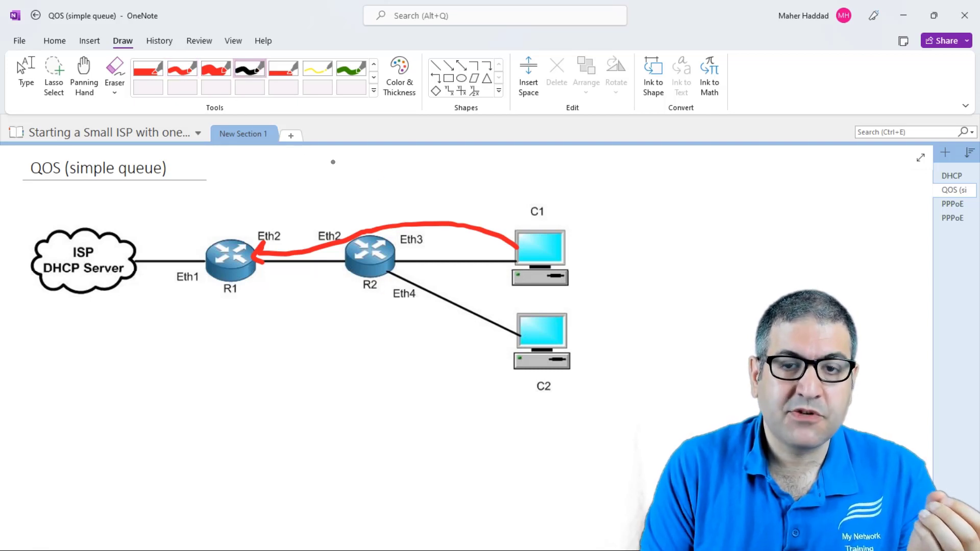
left_click_drag(495, 219, 354, 230)
mouse_move(342, 228)
left_mouse_down()
mouse_move(343, 236)
mouse_move(275, 251)
left_mouse_up()
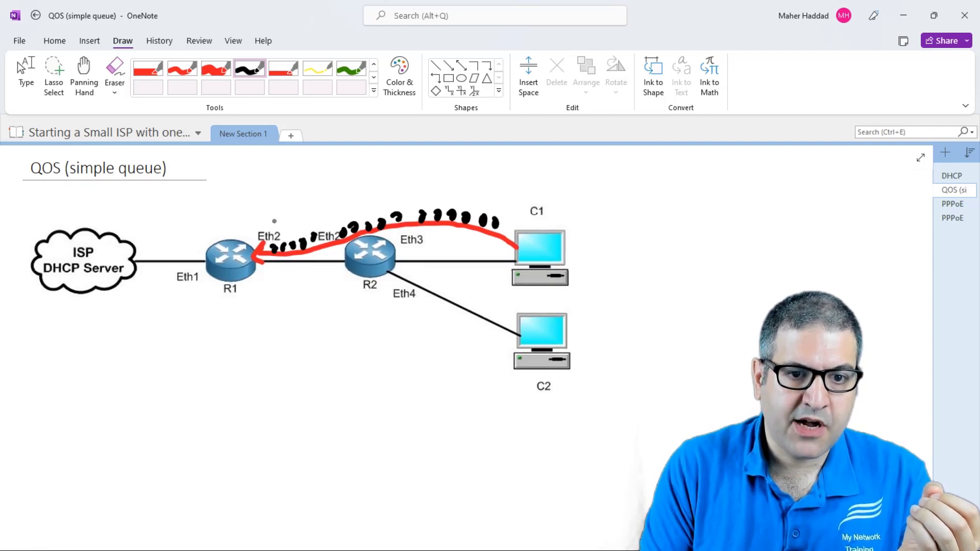
mouse_move(274, 212)
left_mouse_down()
mouse_move(274, 232)
mouse_move(281, 225)
left_mouse_up()
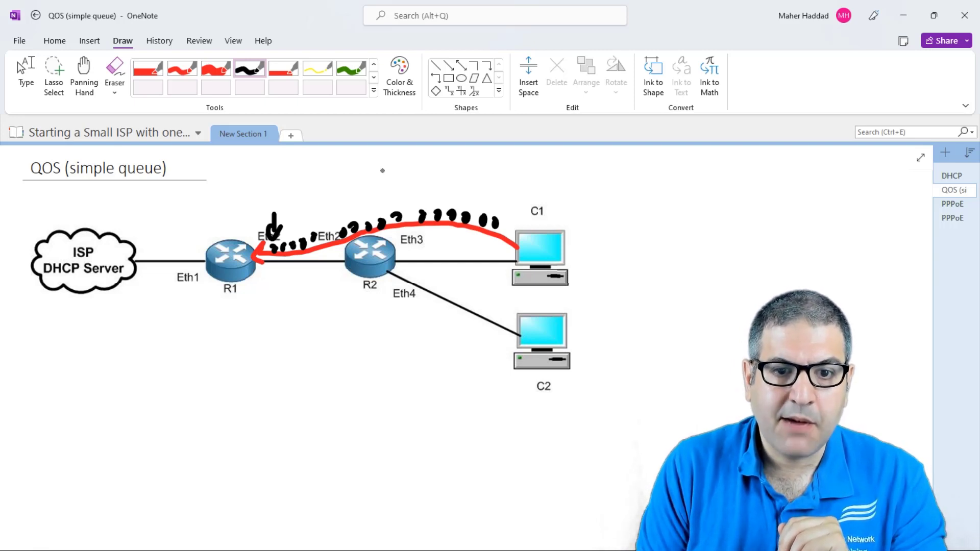
Step: Handwrite "up → Pre routing" above the upload path and draw a black dot above R1
mouse_move(381, 165)
left_mouse_down()
mouse_move(399, 179)
mouse_move(409, 159)
mouse_move(402, 192)
mouse_move(422, 171)
mouse_move(446, 175)
left_mouse_up()
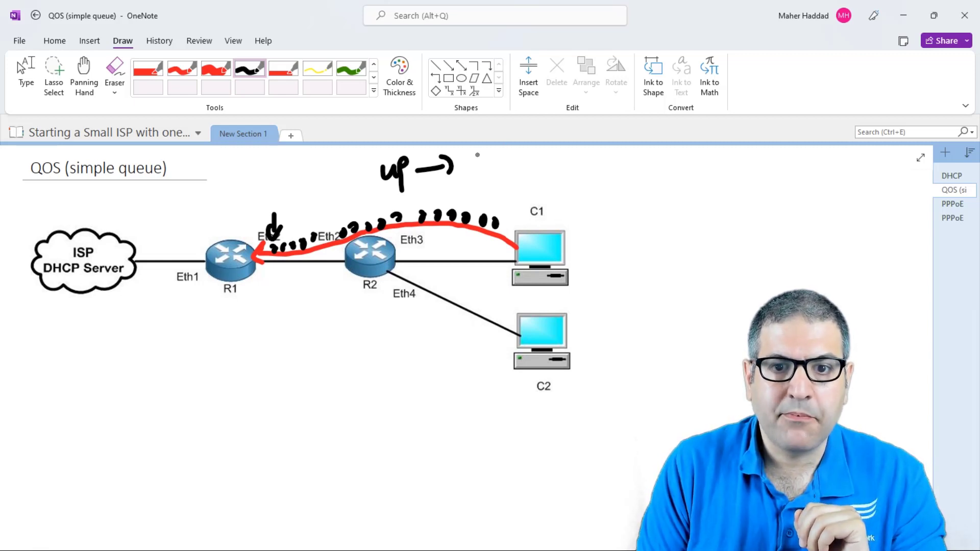
mouse_move(470, 149)
left_mouse_down()
mouse_move(471, 172)
mouse_move(473, 163)
mouse_move(537, 170)
mouse_move(544, 157)
mouse_move(592, 172)
left_mouse_up()
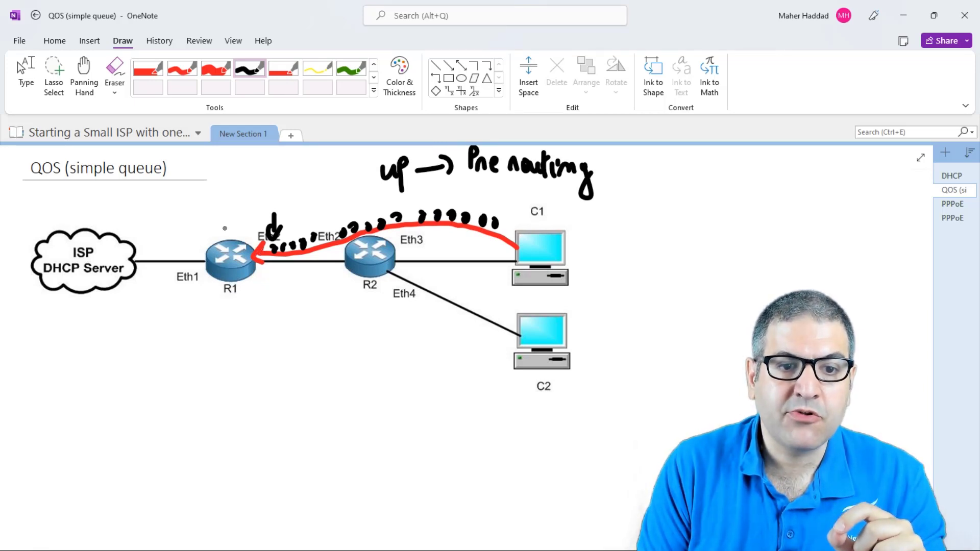
left_click_drag(226, 227, 230, 230)
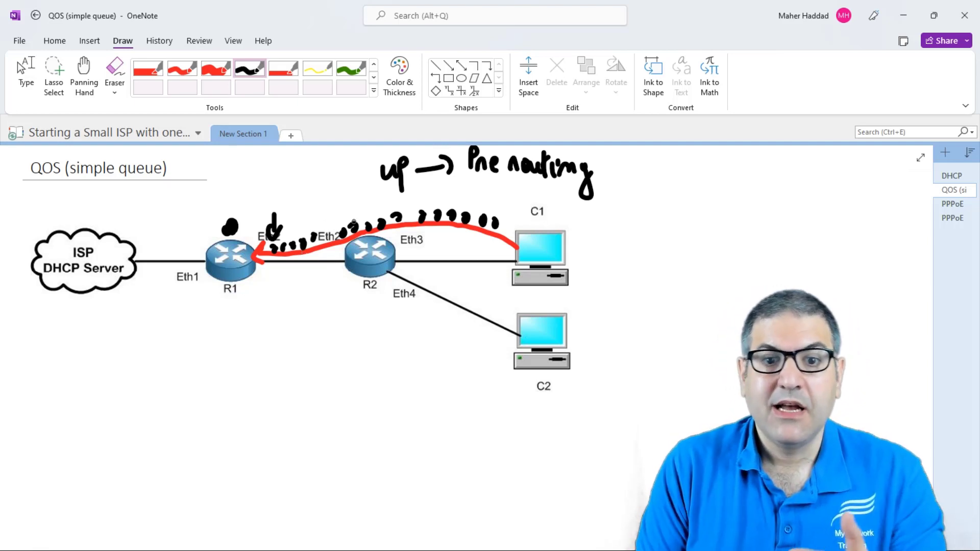
left_click(324, 215)
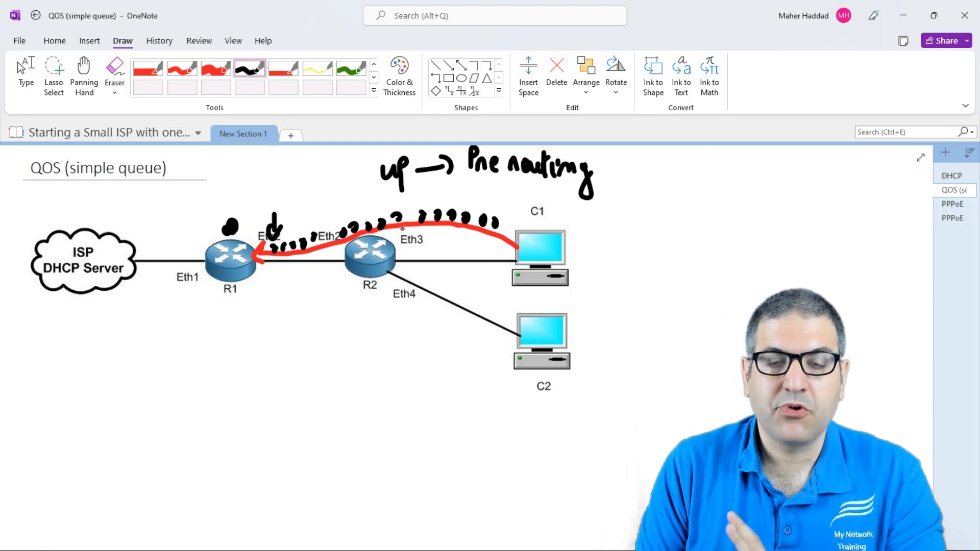
Step: Draw a red download path under the diagram from the ISP cloud through R1 and R2 to C1, ending in an arrowhead
left_click(182, 68)
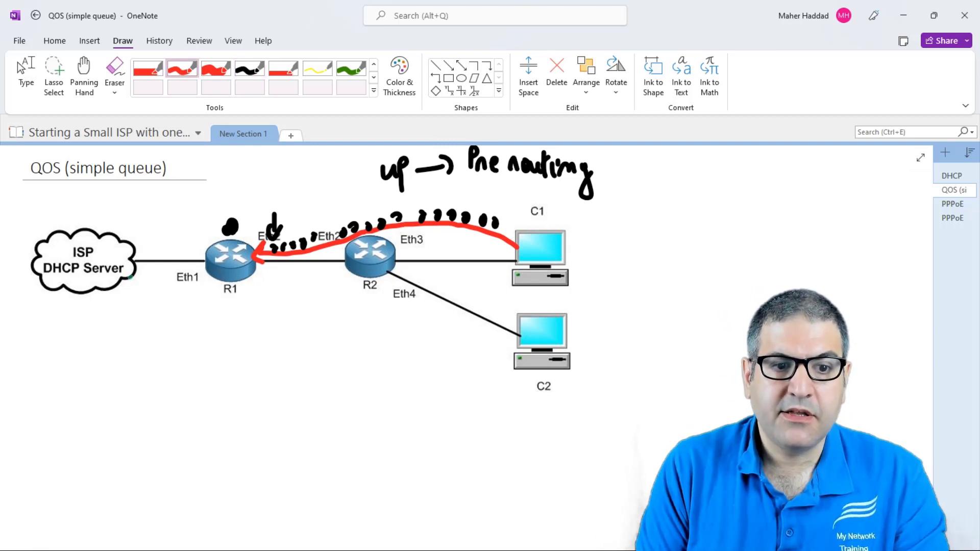
left_click_drag(131, 276, 202, 279)
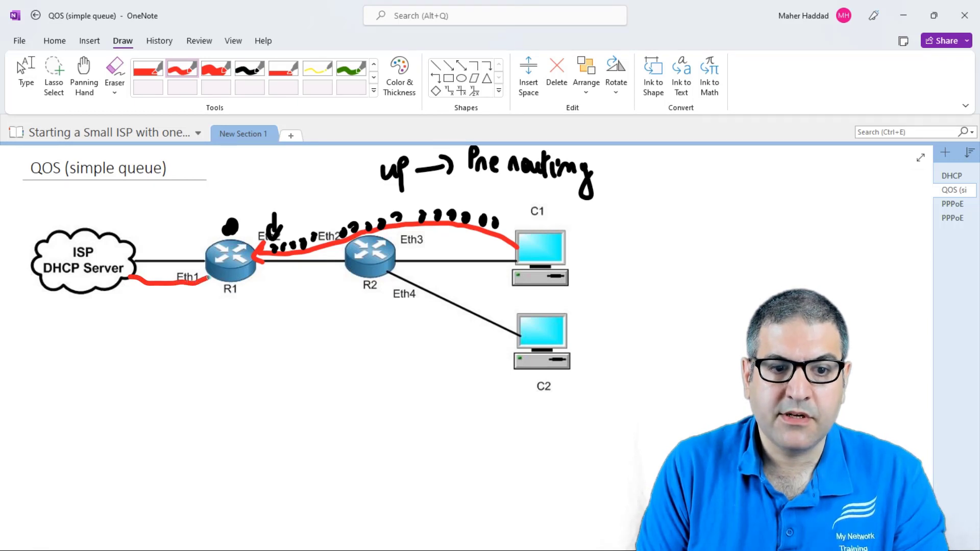
mouse_move(250, 277)
left_mouse_down()
mouse_move(500, 280)
mouse_move(497, 306)
left_mouse_up()
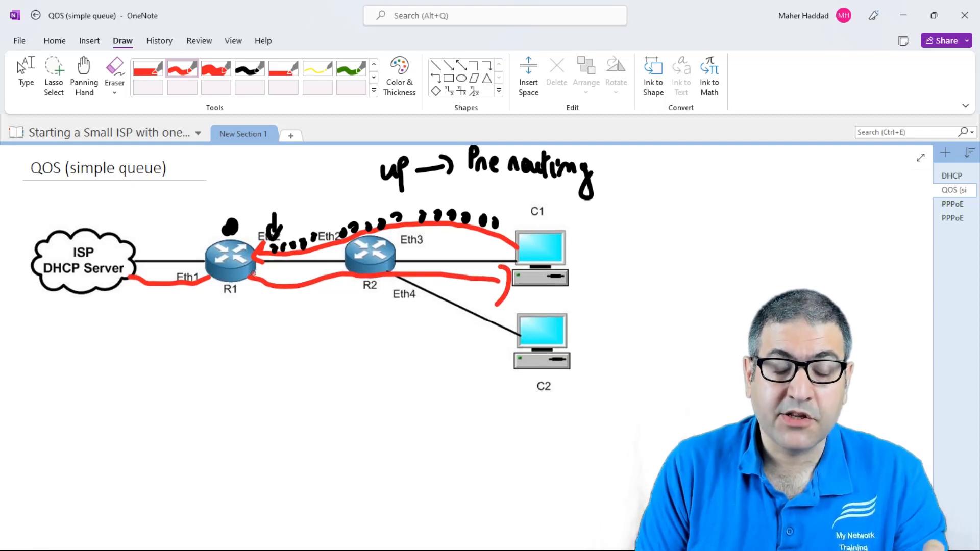
Step: Add black packet dots along the red download path from R1 past R2 to C1
left_click(250, 69)
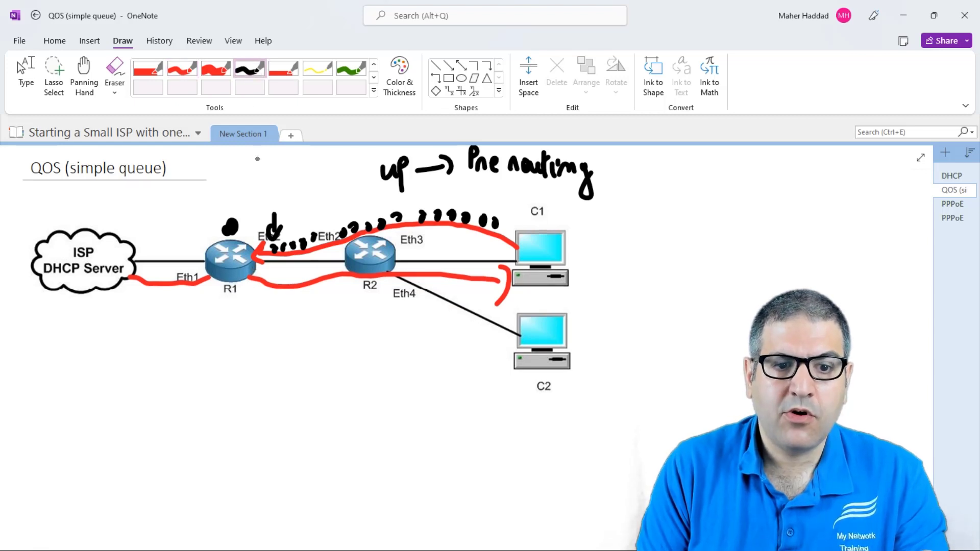
left_click(261, 278)
left_click(269, 284)
left_click(284, 281)
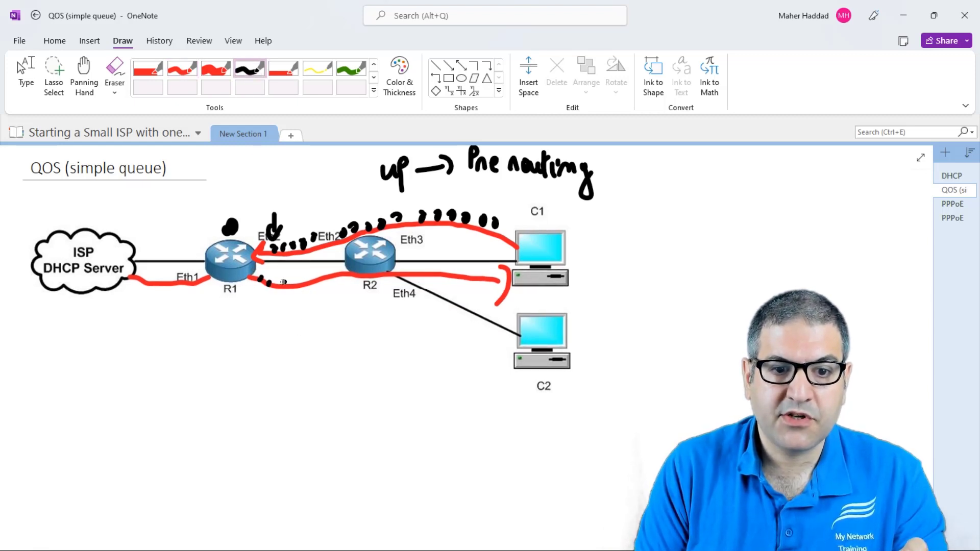
left_click(299, 280)
left_click(313, 277)
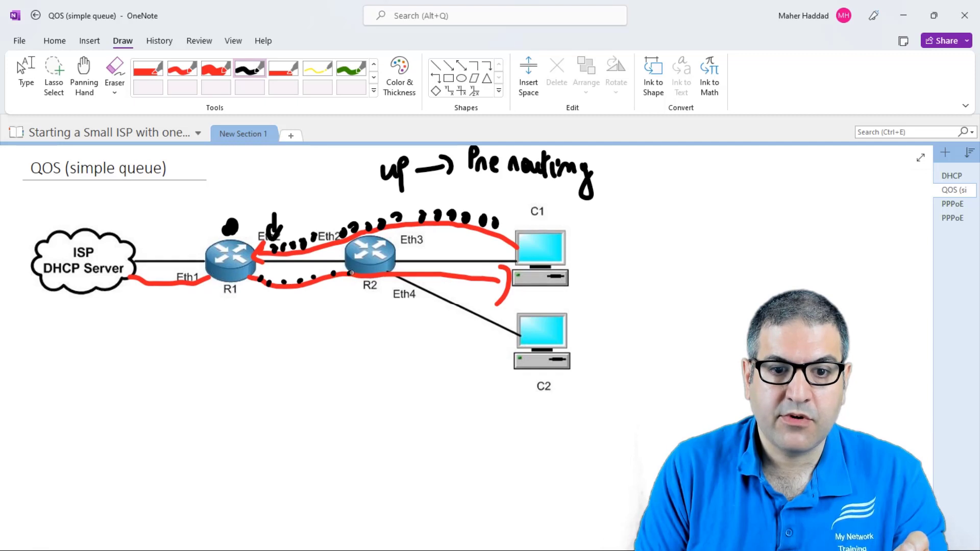
left_click(334, 274)
left_click(351, 272)
left_click(376, 272)
left_click(397, 274)
left_click(418, 273)
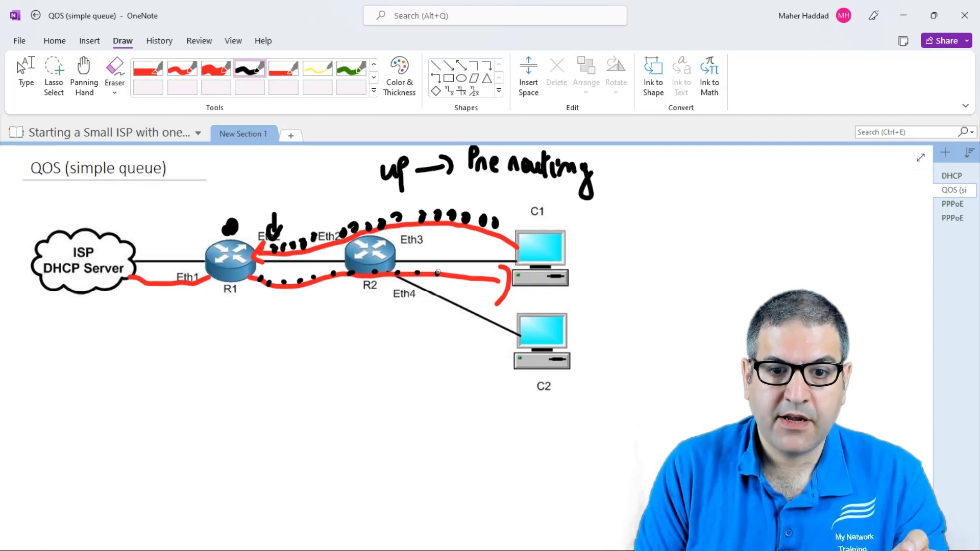
left_click(438, 274)
left_click(451, 275)
left_click(466, 276)
left_click(480, 278)
left_click(491, 280)
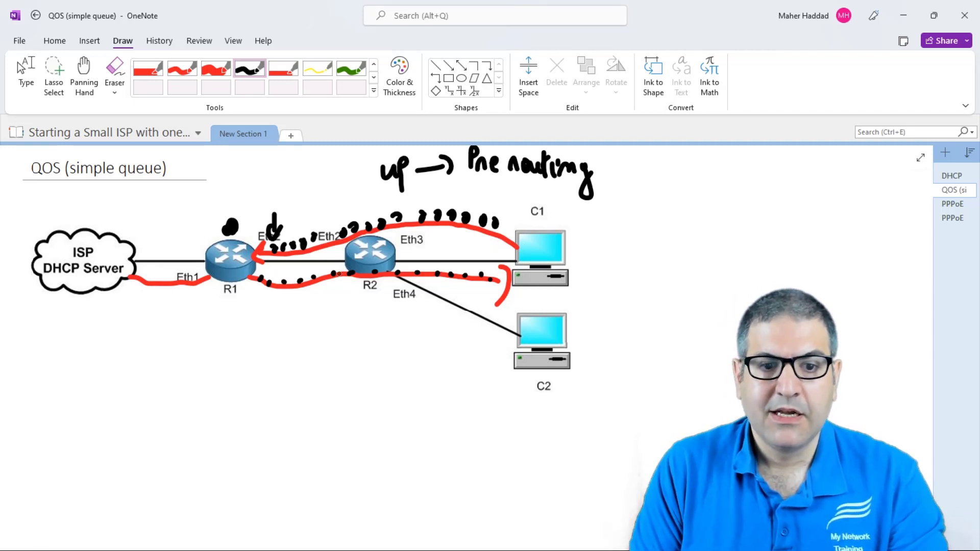
Step: Handwrite "Down → Post Routing" below the download path and mark the black dot above R1 again
mouse_move(236, 313)
left_mouse_down()
mouse_move(233, 337)
mouse_move(340, 343)
mouse_move(352, 327)
mouse_move(379, 350)
mouse_move(431, 332)
mouse_move(461, 344)
mouse_move(461, 363)
left_mouse_up()
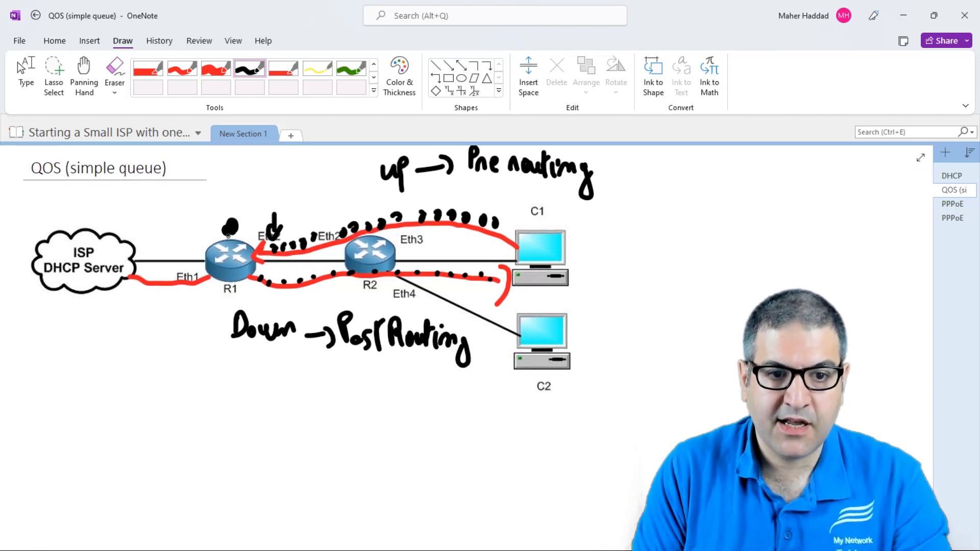
left_click_drag(229, 235, 231, 224)
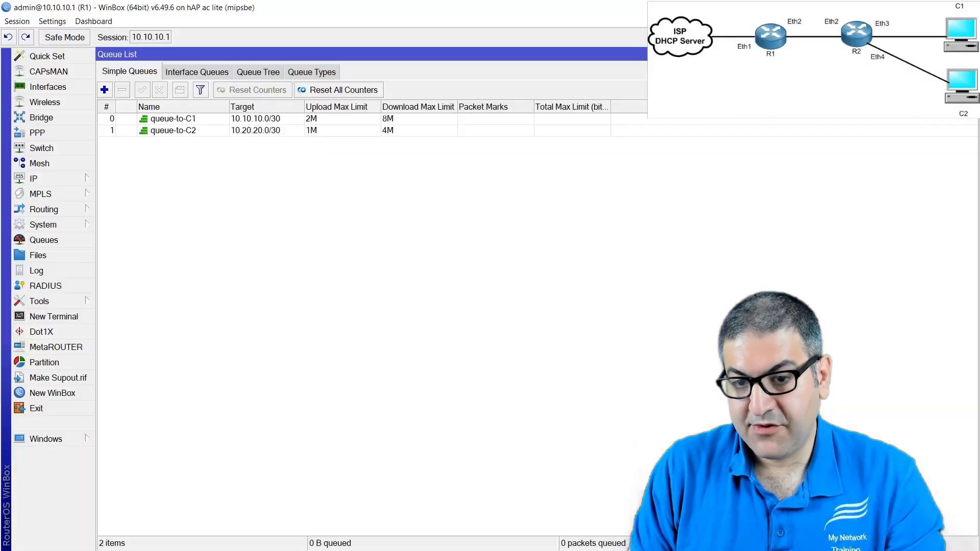
Step: In WinBox, delete the simple queues queue-to-C1 and queue-to-C2, and check the queue tree list
left_click(153, 122)
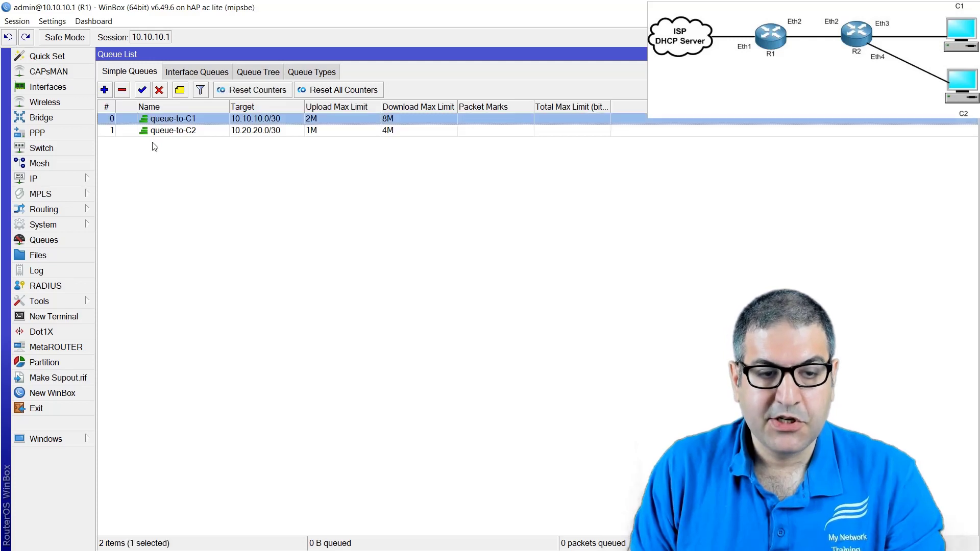
left_click(152, 131, "shift")
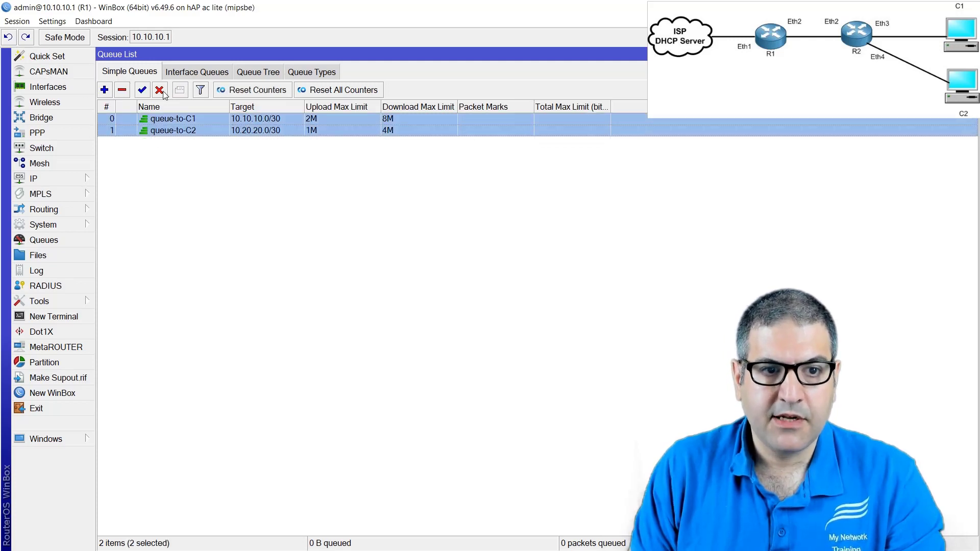
left_click(122, 89)
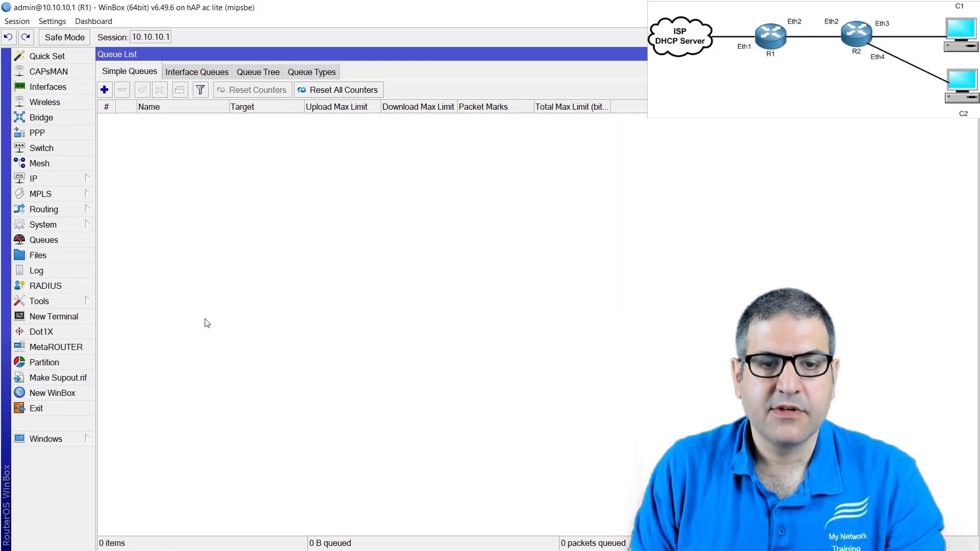
left_click(257, 72)
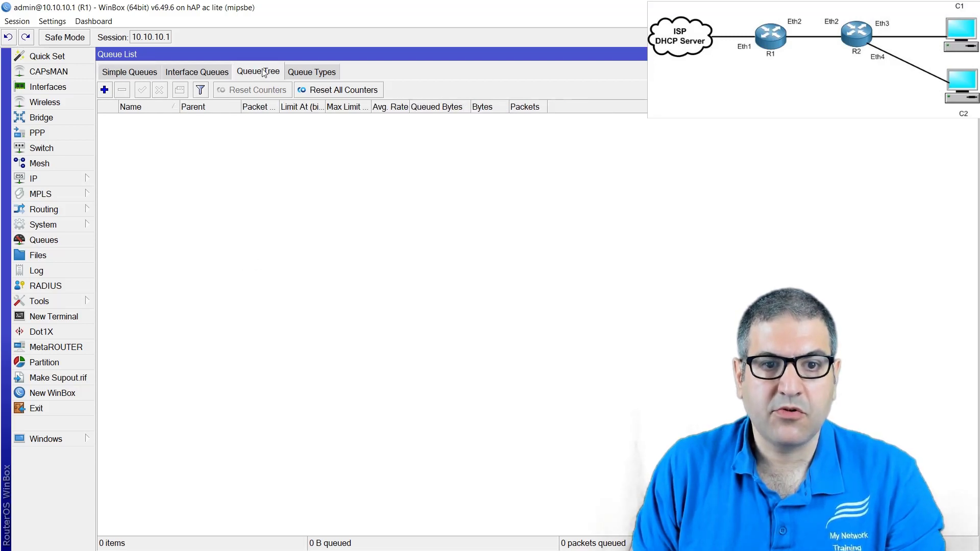
left_click(117, 72)
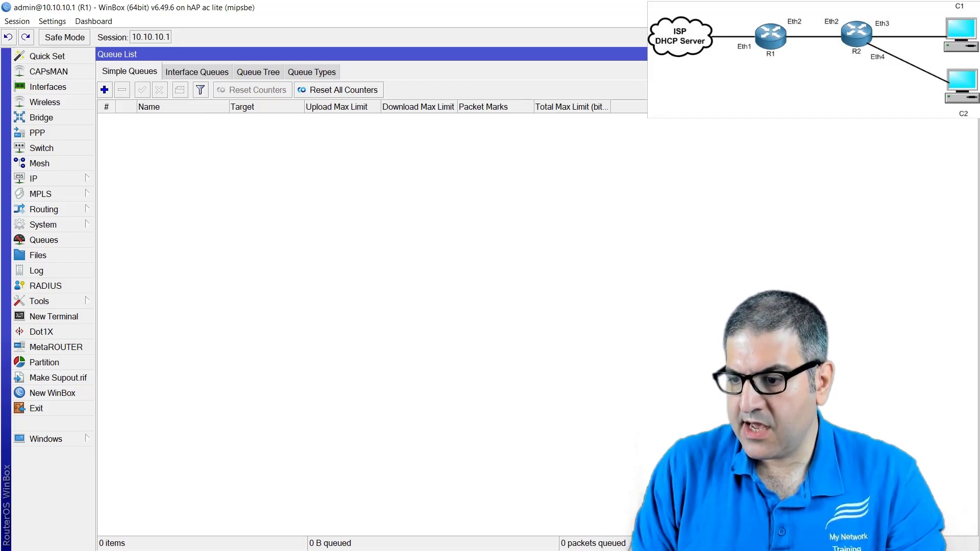
Step: Switch to the Edge browser and rerun the fast.com internet speed test
key("alt+Tab")
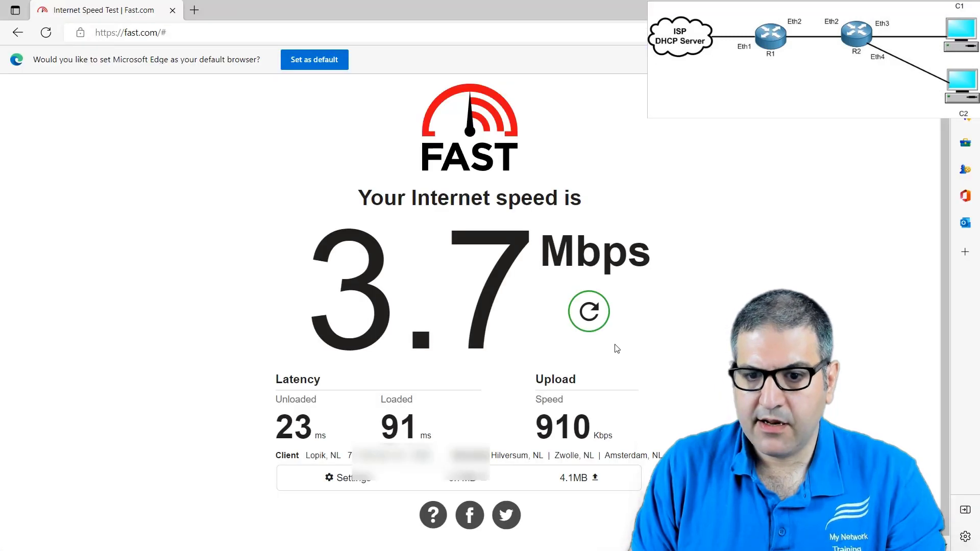
left_click(604, 314)
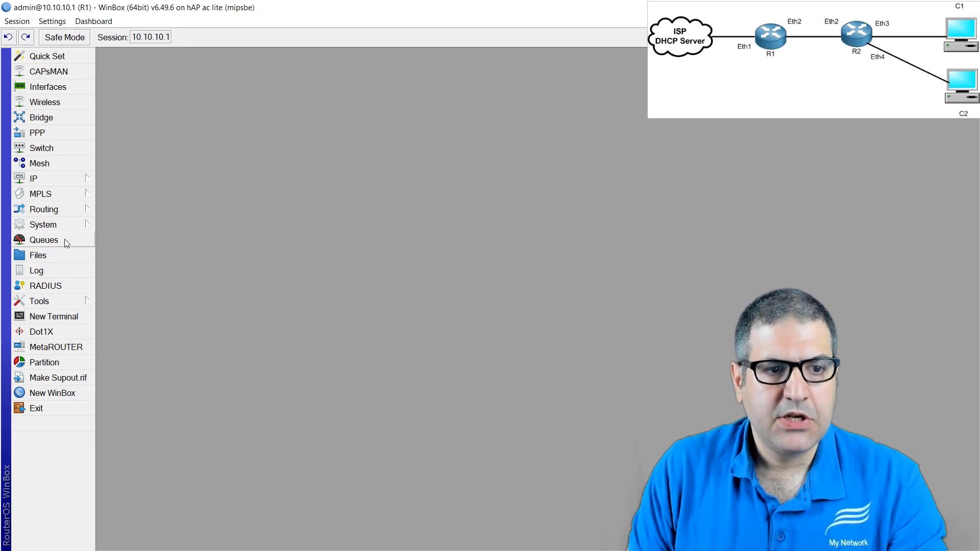
Step: In WinBox, create a firewall mangle rule in the prerouting chain with source address 10.10.10.2
left_click(45, 177)
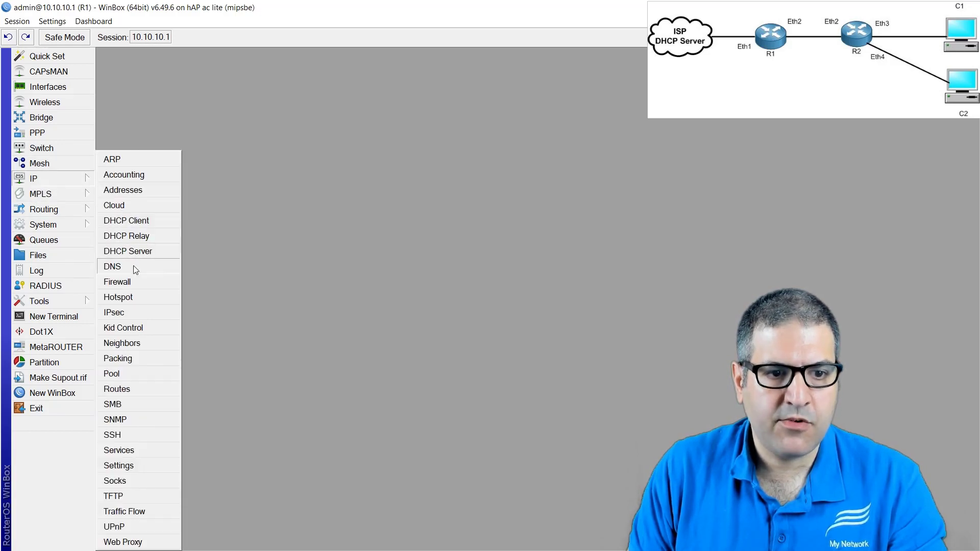
left_click(130, 283)
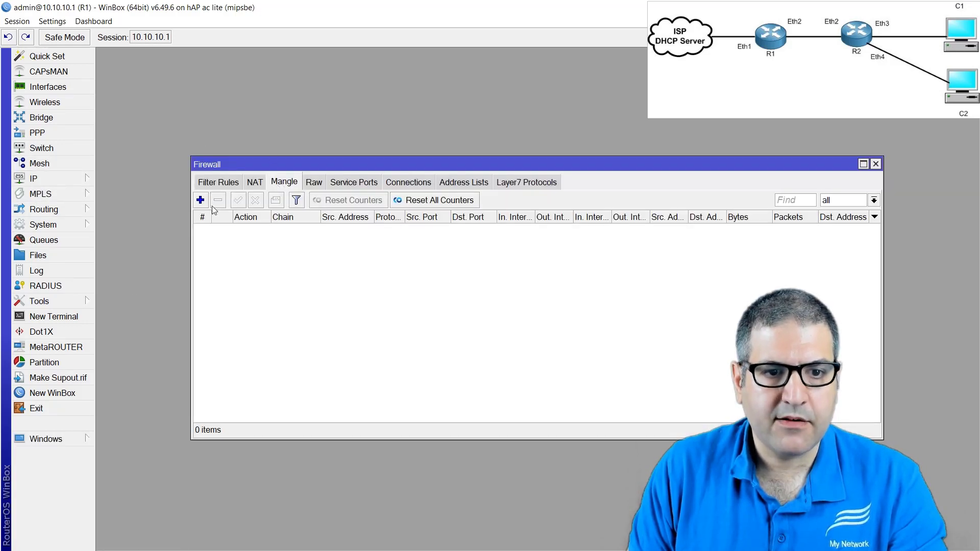
left_click(200, 200)
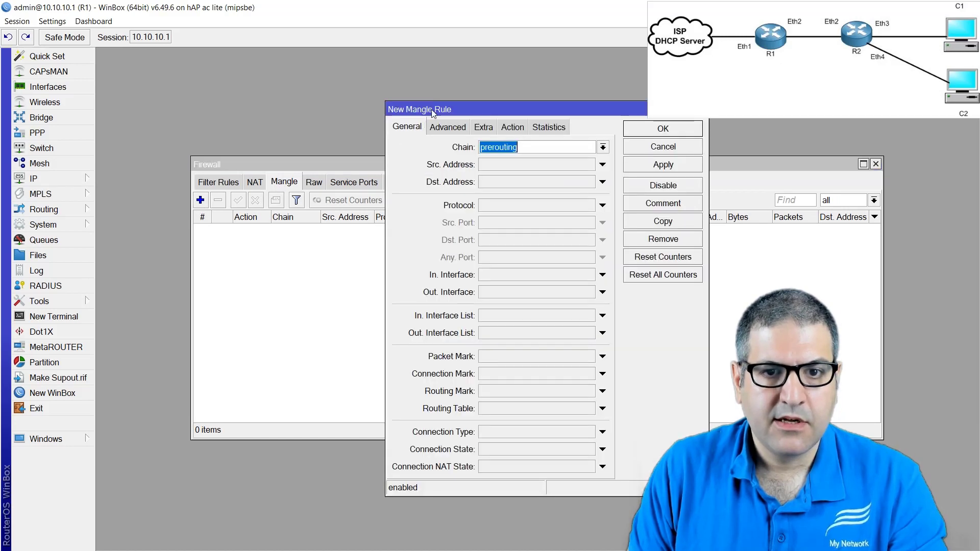
left_click_drag(432, 112, 237, 85)
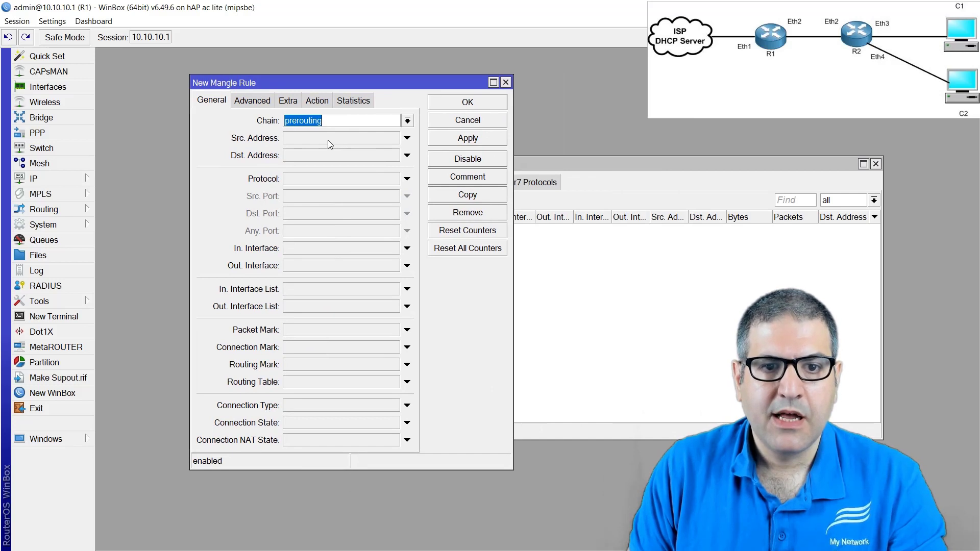
left_click(314, 137)
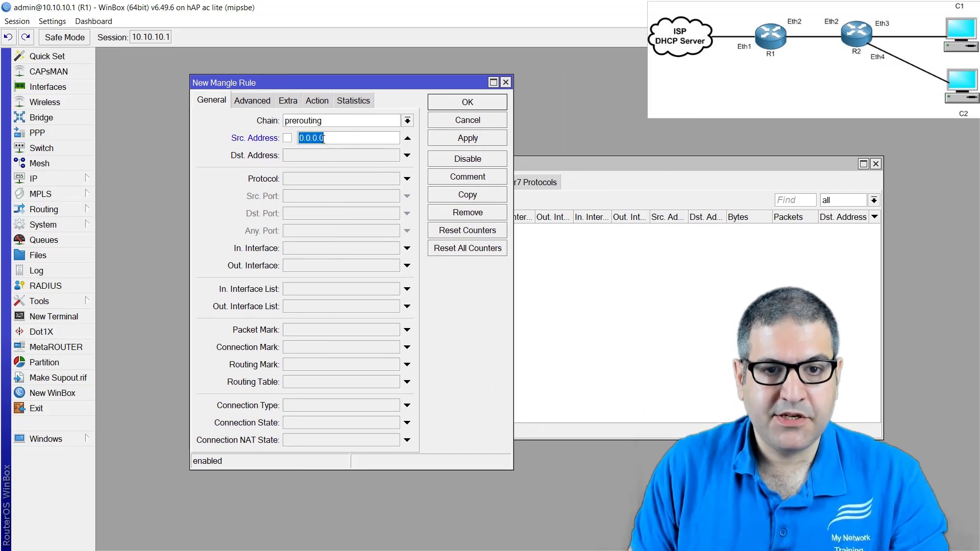
type("1")
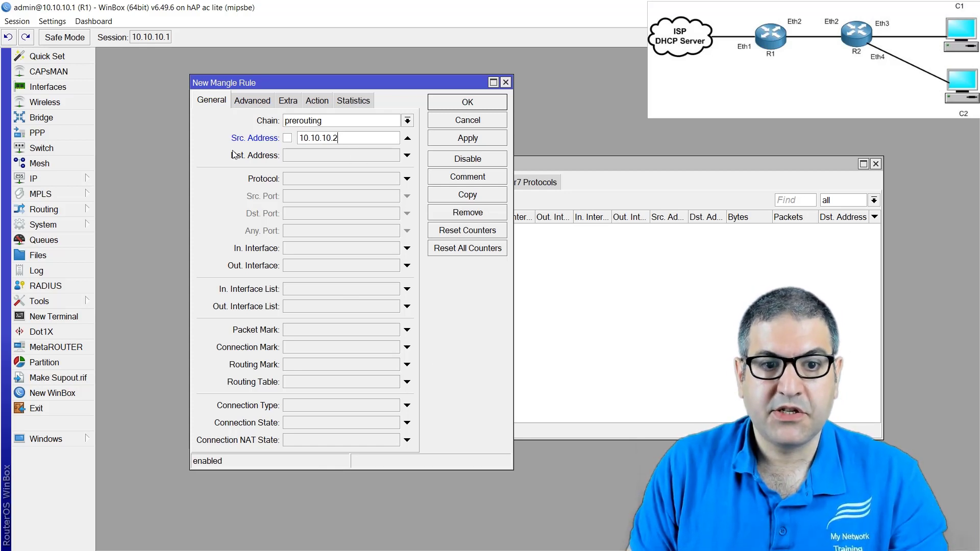
Step: Set the mangle rule's action to mark connection with the new connection mark Upload-C1-Conn
left_click(323, 104)
left_click(318, 127)
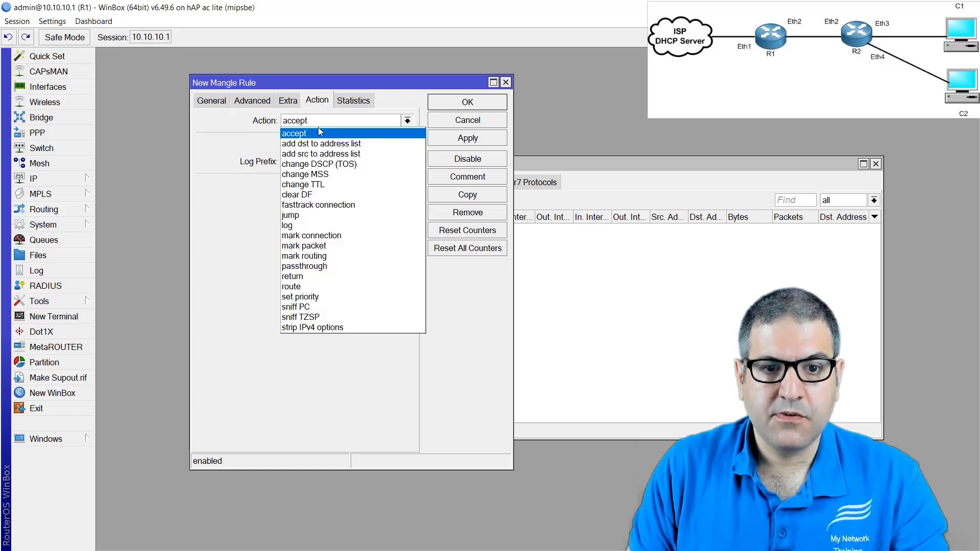
left_click(340, 235)
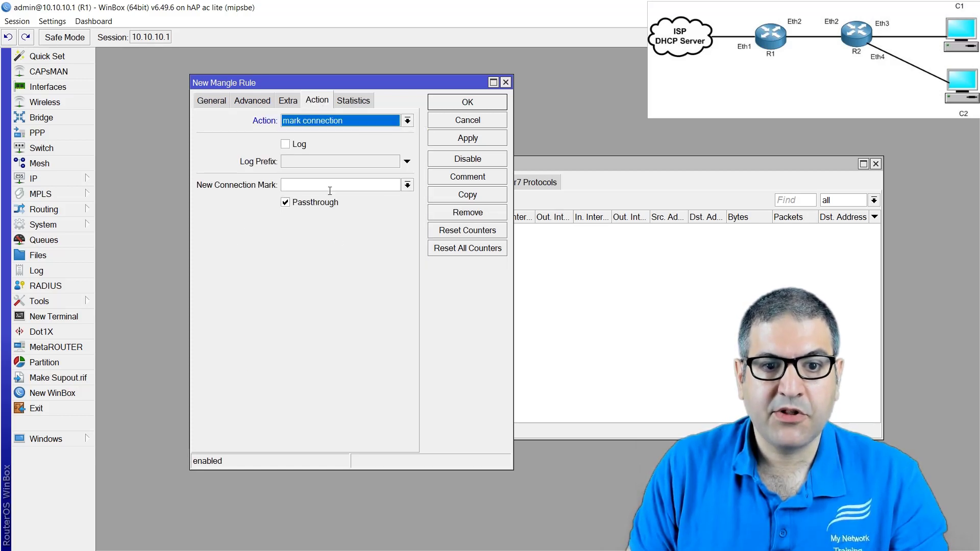
left_click(322, 185)
type("Upload")
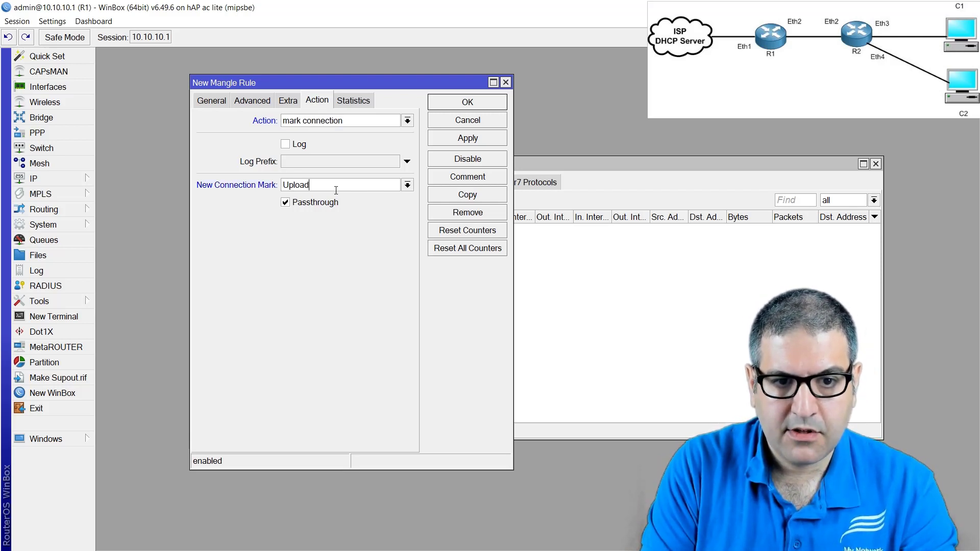
type("-C1-Con")
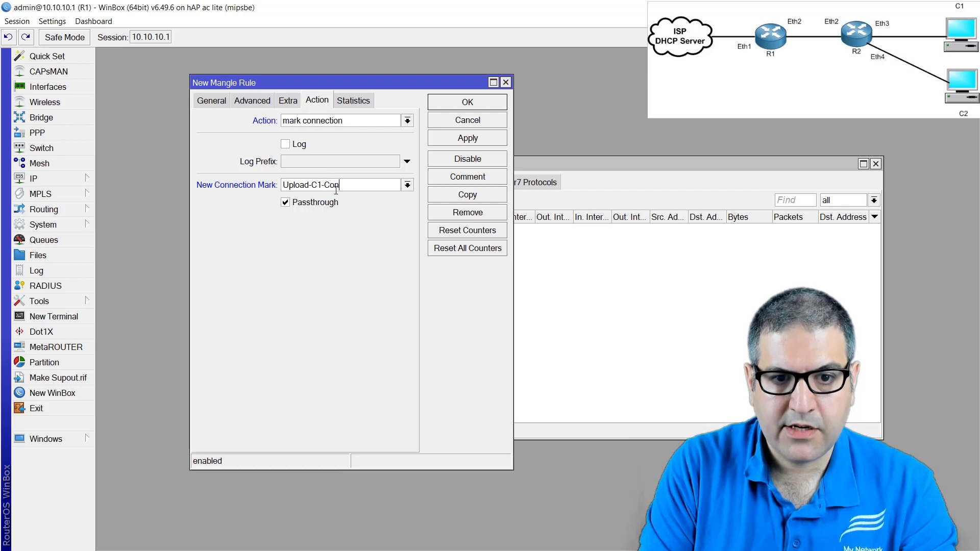
type("n")
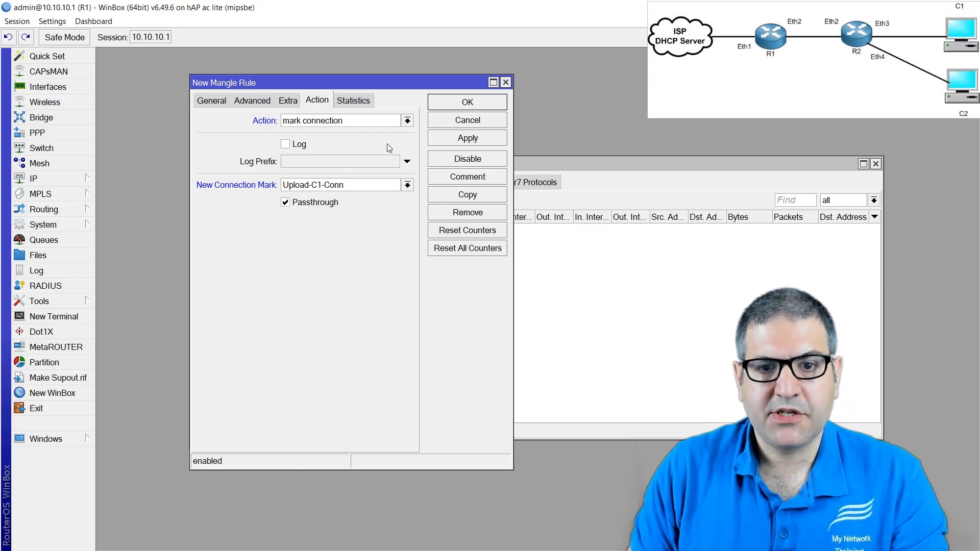
Step: Save the Upload-C1-Conn marking rule and create another prerouting mangle rule that matches connection mark Upload-C1-Conn
left_click(454, 138)
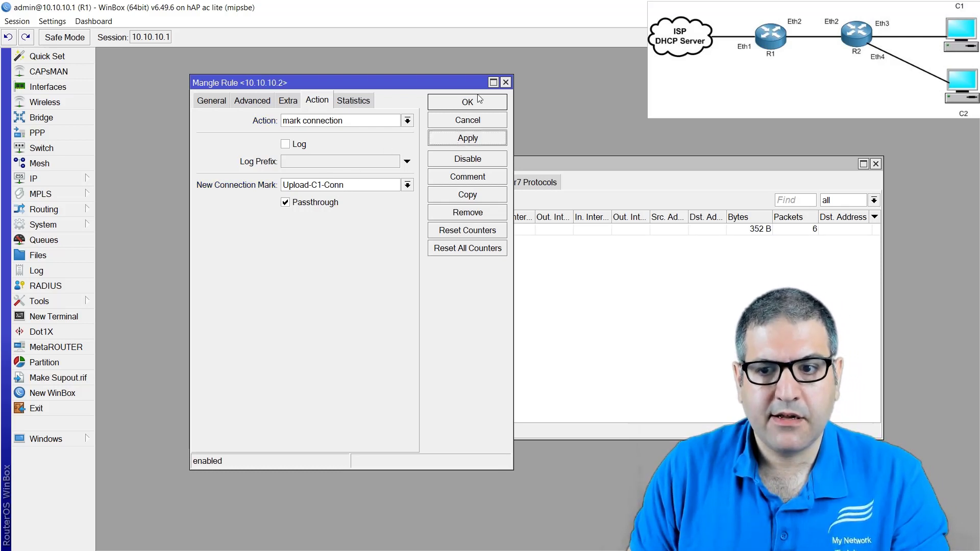
left_click(479, 103)
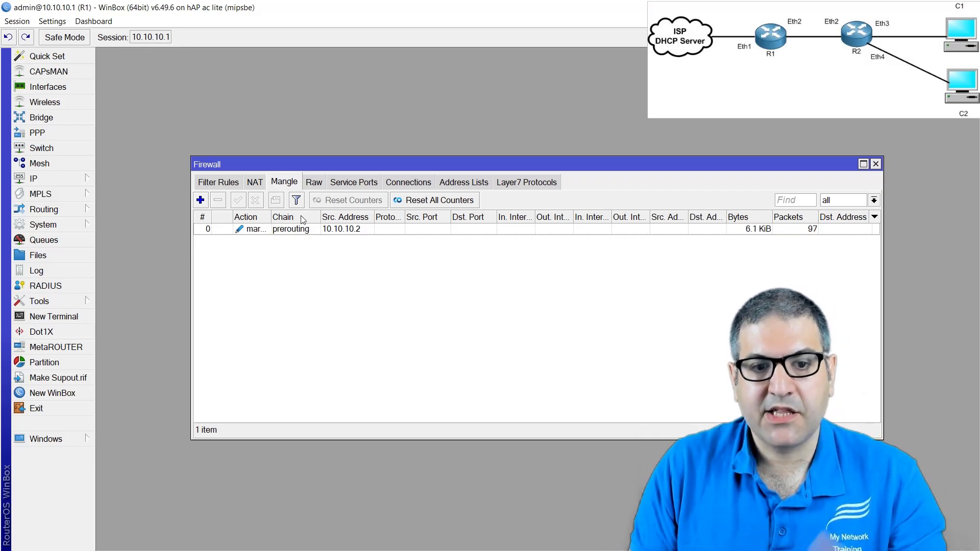
left_click(200, 200)
left_click(215, 101)
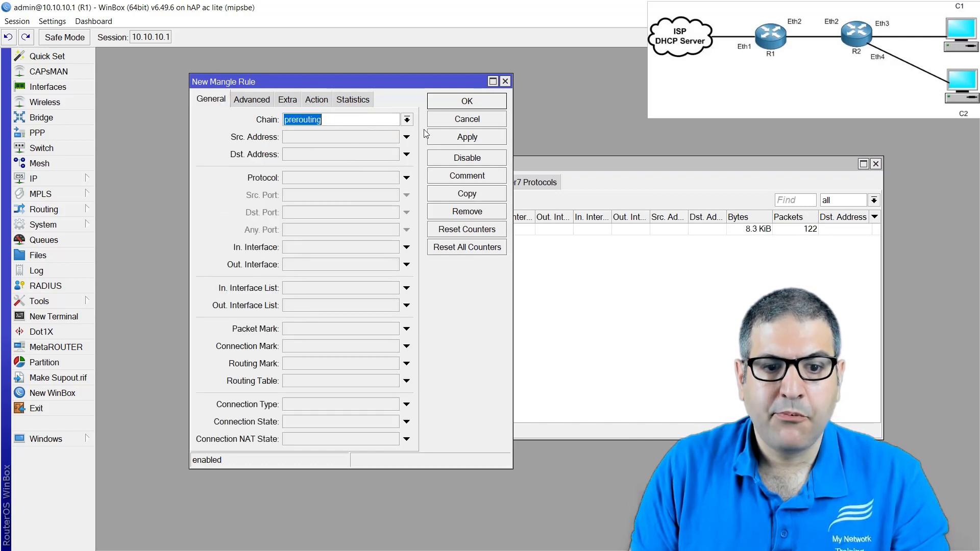
left_click(318, 350)
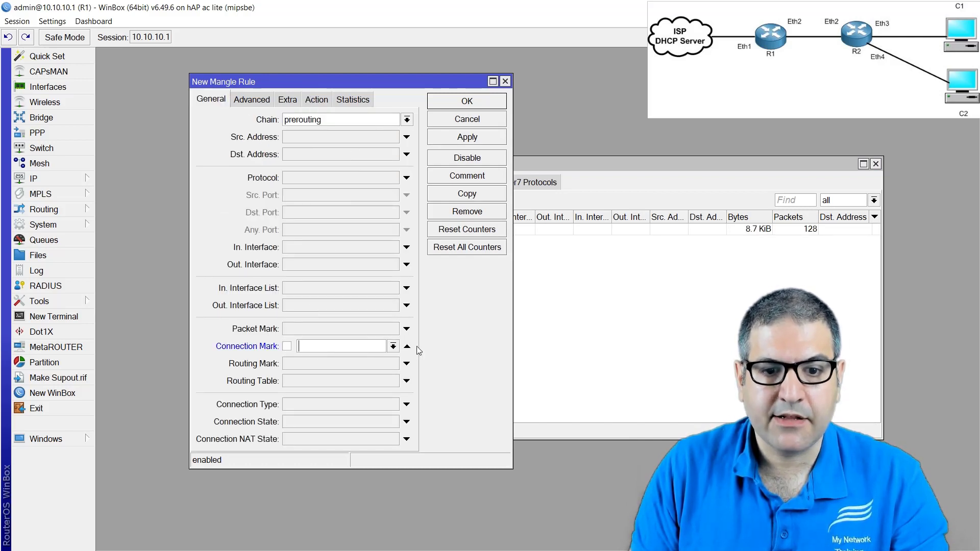
left_click(396, 349)
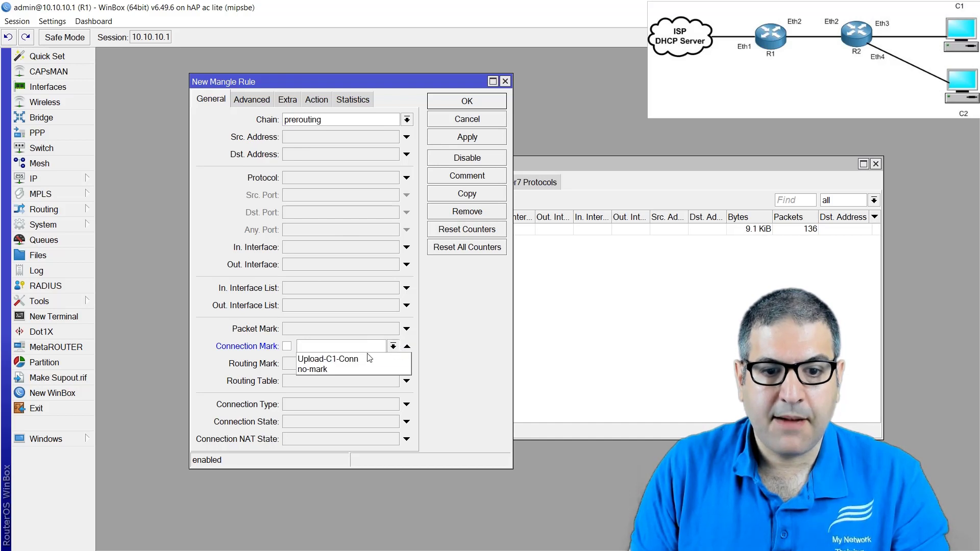
left_click(357, 366)
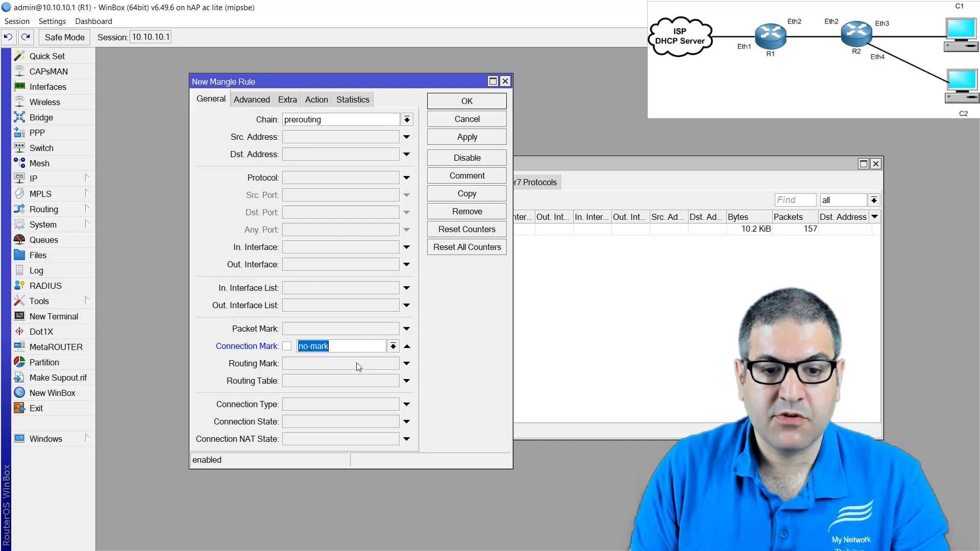
left_click(393, 346)
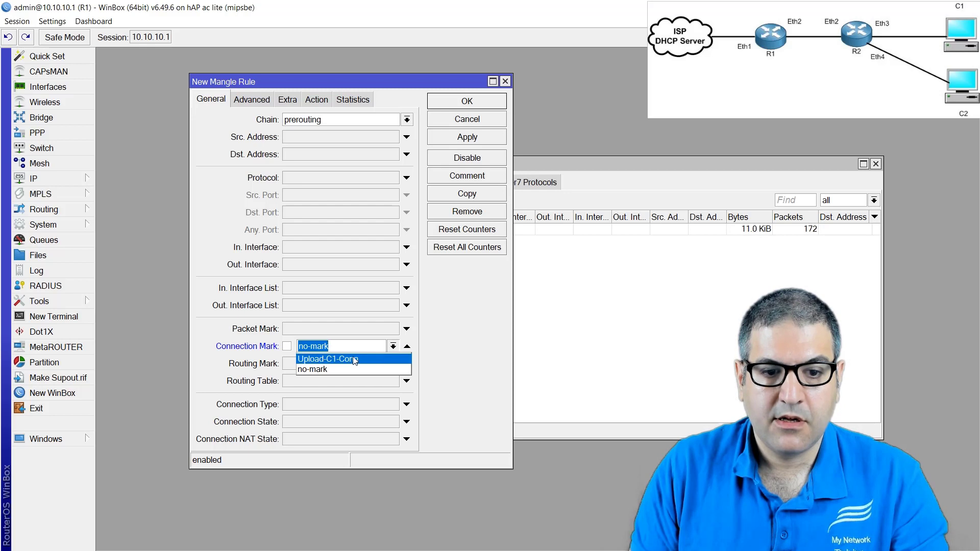
left_click(358, 360)
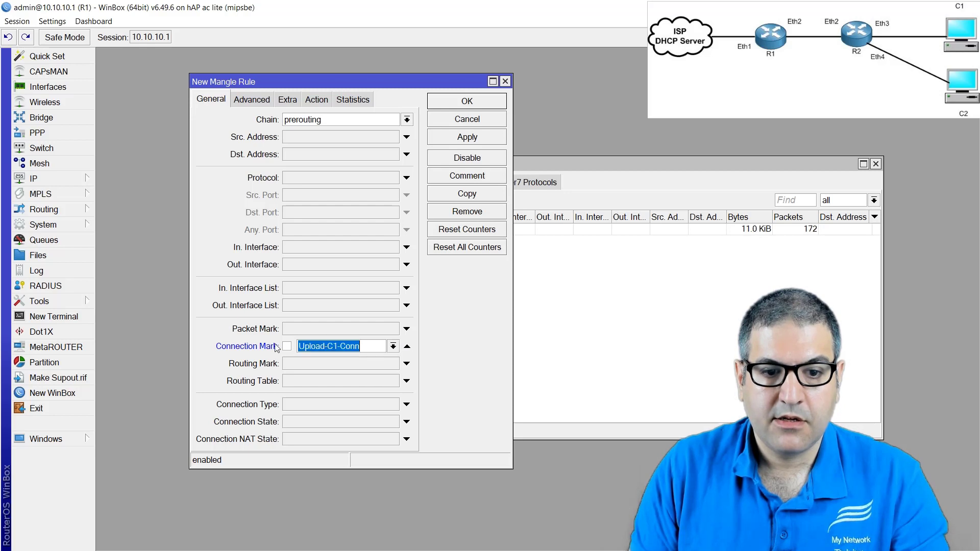
Step: Set the new rule's action to mark packet with new packet mark Upload-C1-Pckt, disable passthrough, and save the rule
left_click(316, 99)
left_click(320, 121)
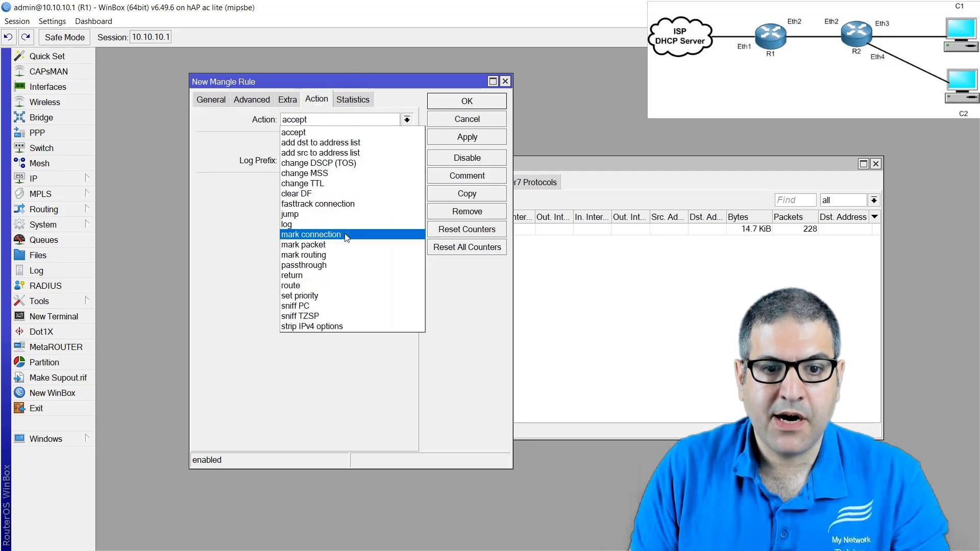
left_click(323, 240)
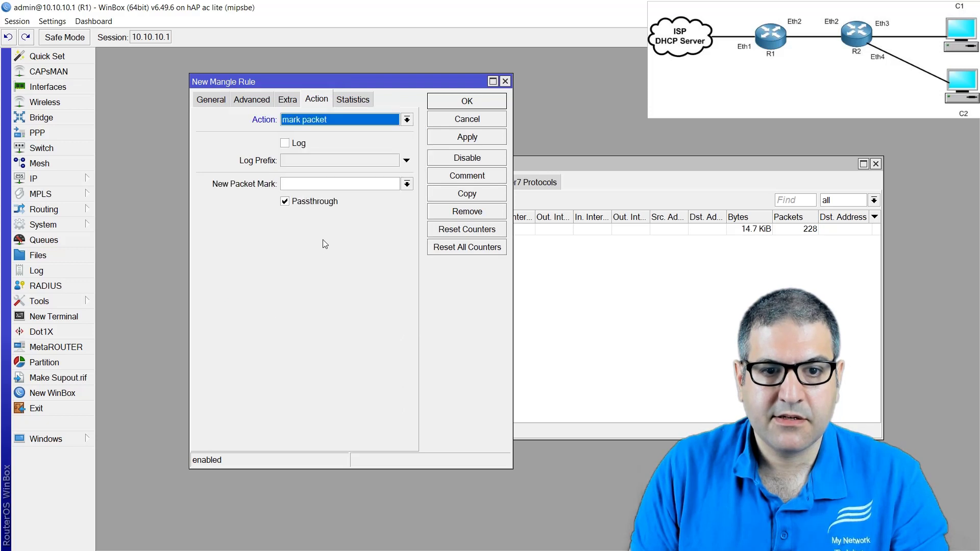
left_click(325, 184)
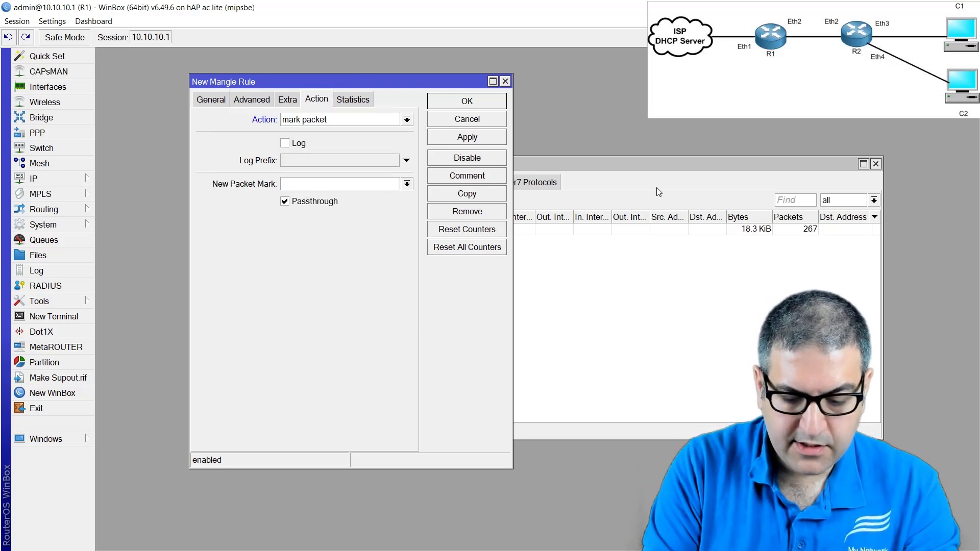
type("Upload-")
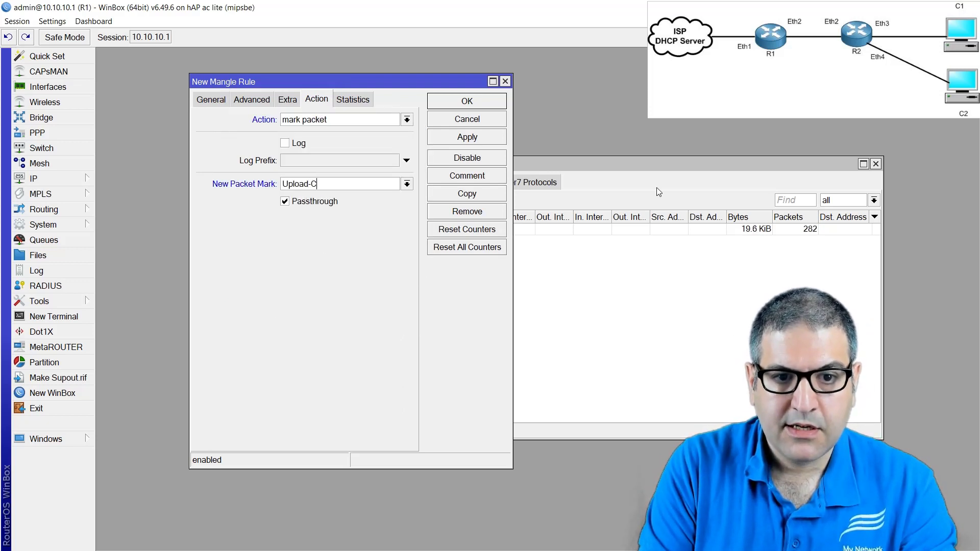
type("C1-Pckt")
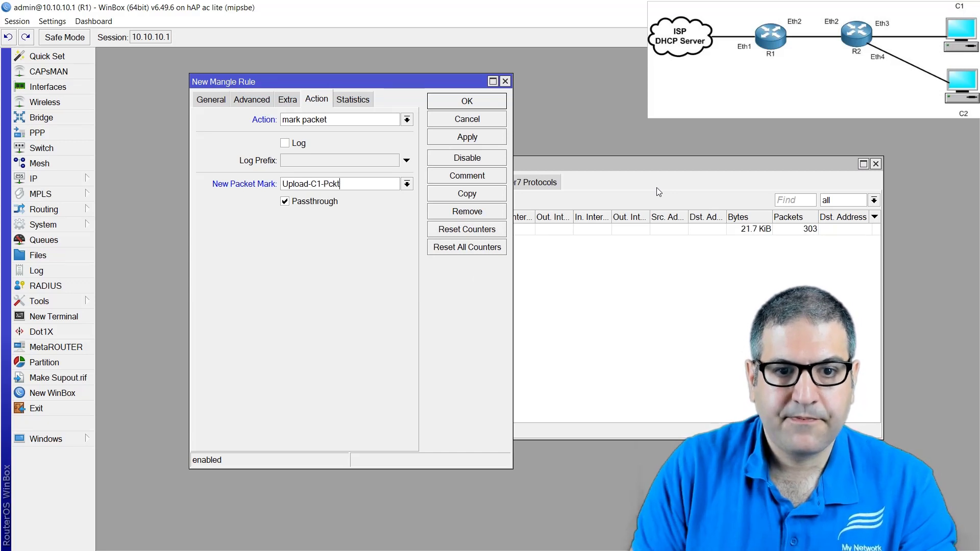
left_click(313, 202)
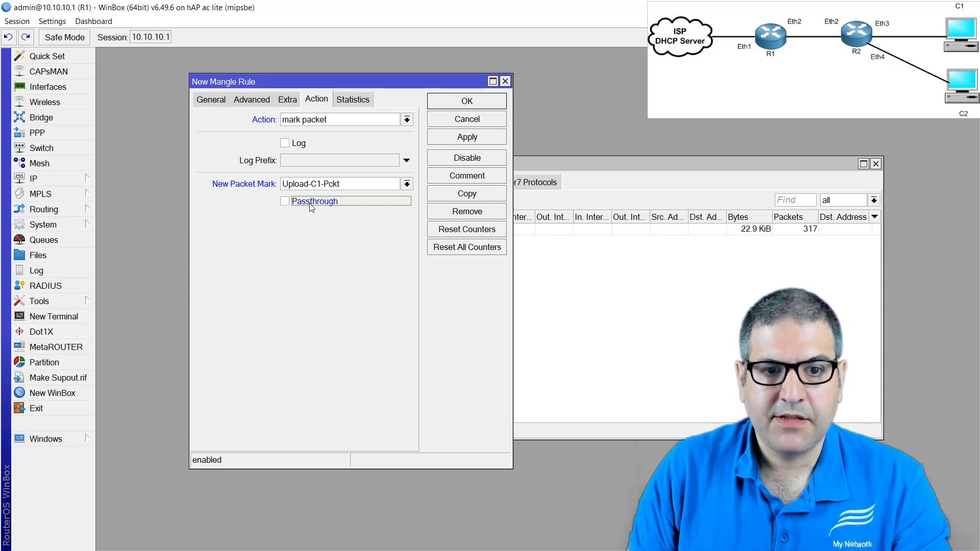
left_click(477, 139)
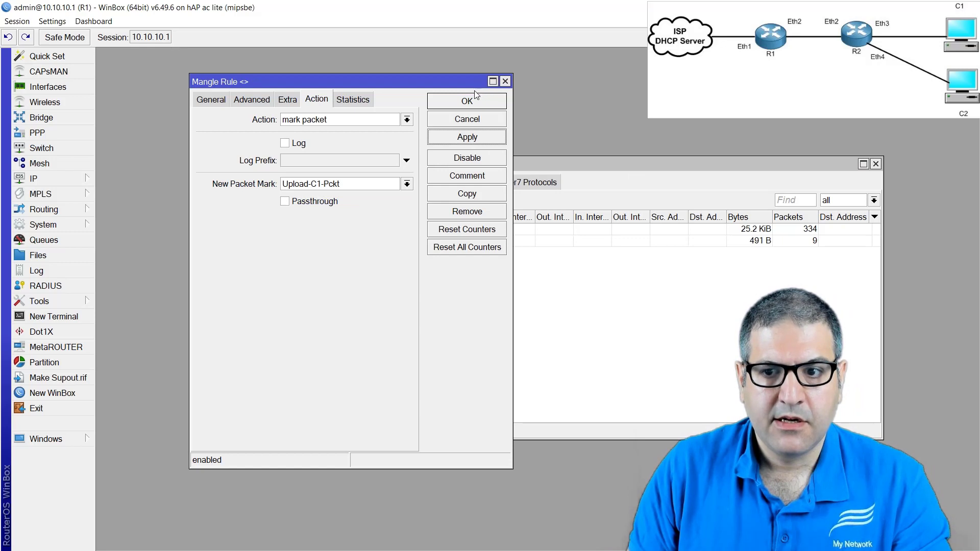
left_click(468, 101)
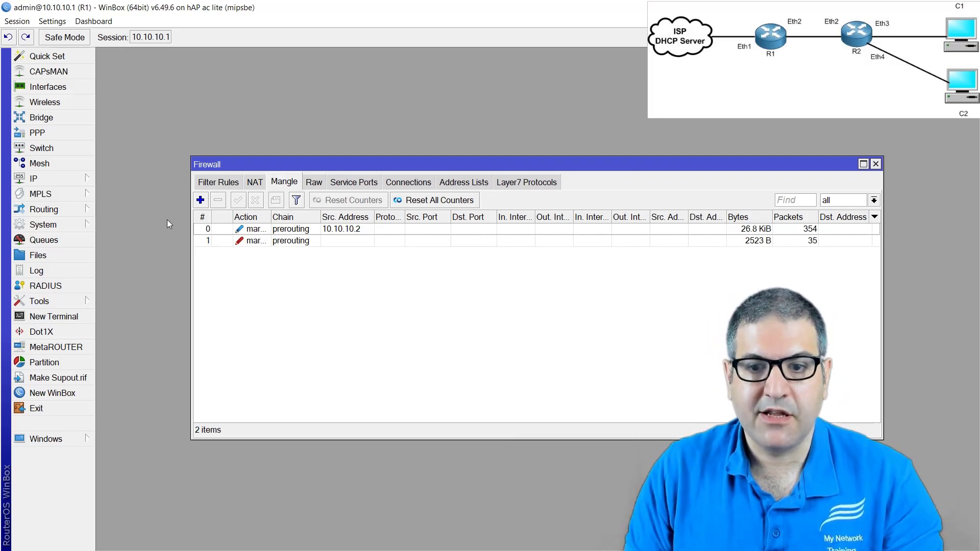
Step: Create a mangle rule in the postrouting chain with destination address 10.10.10.2
left_click(312, 244)
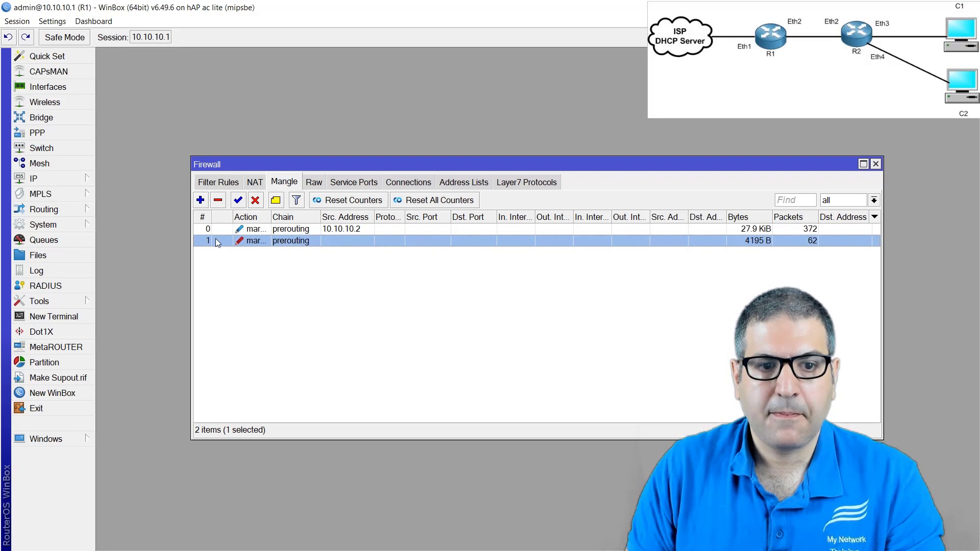
left_click(200, 200)
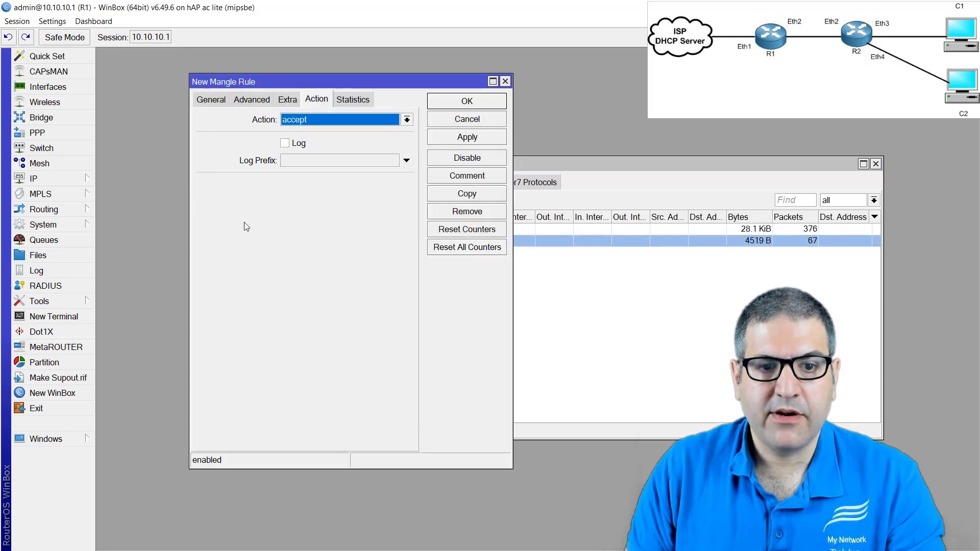
left_click(211, 99)
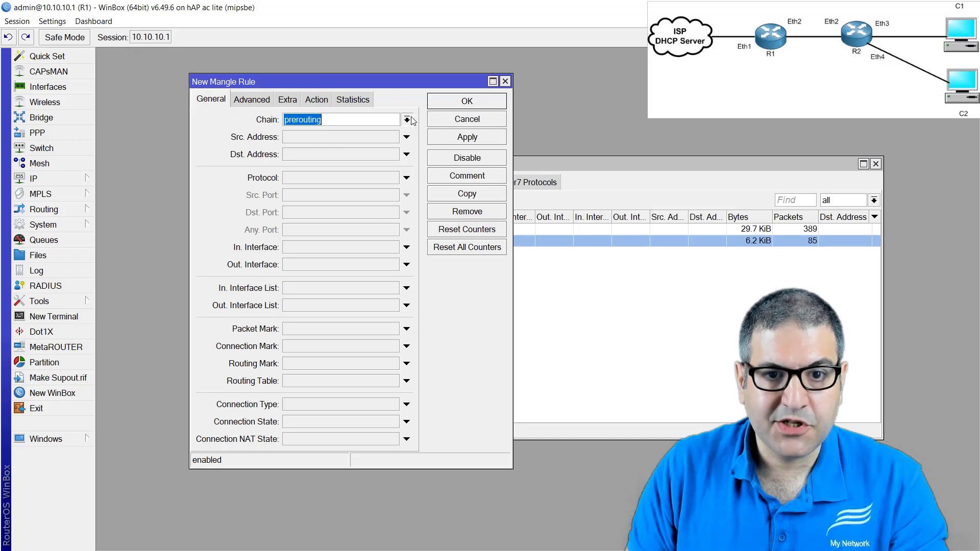
left_click(407, 120)
left_click(324, 163)
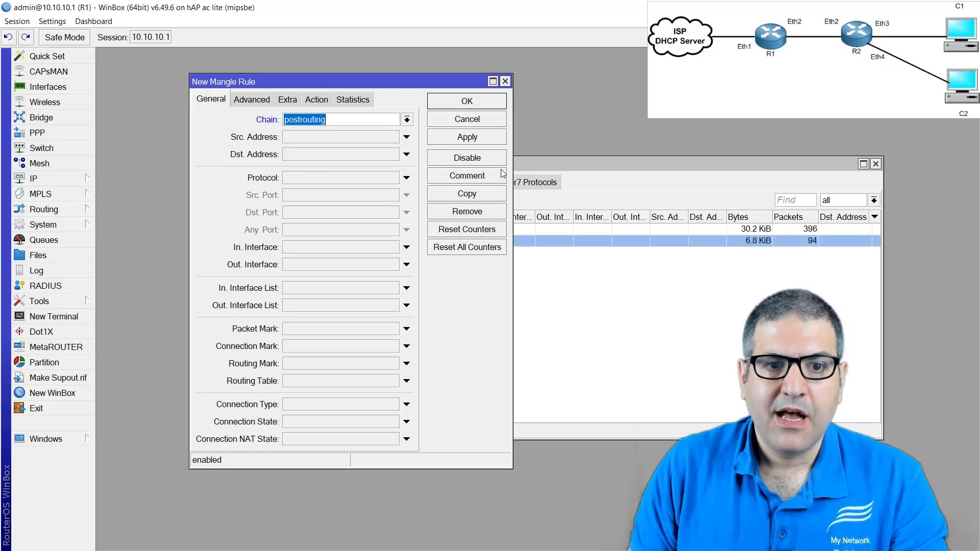
left_click(304, 156)
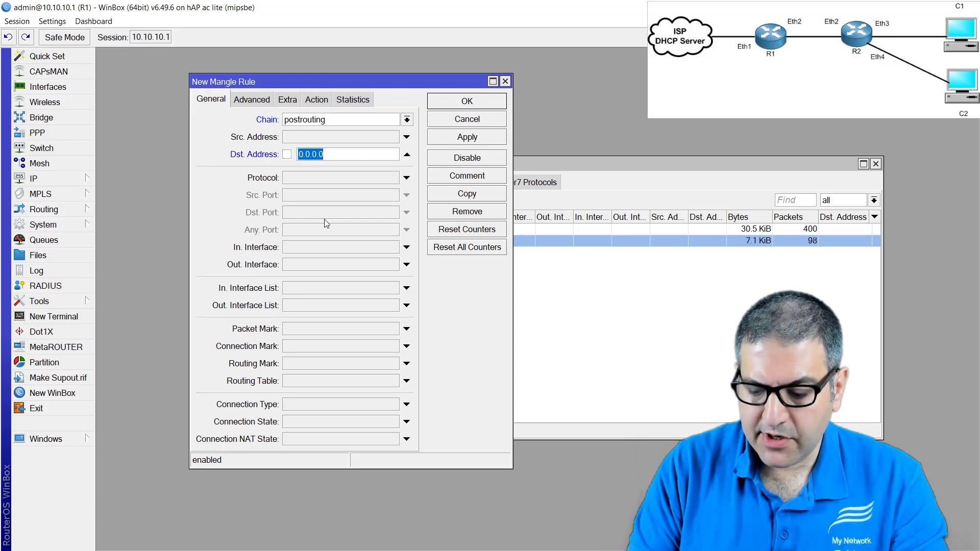
type("10.10.10.2")
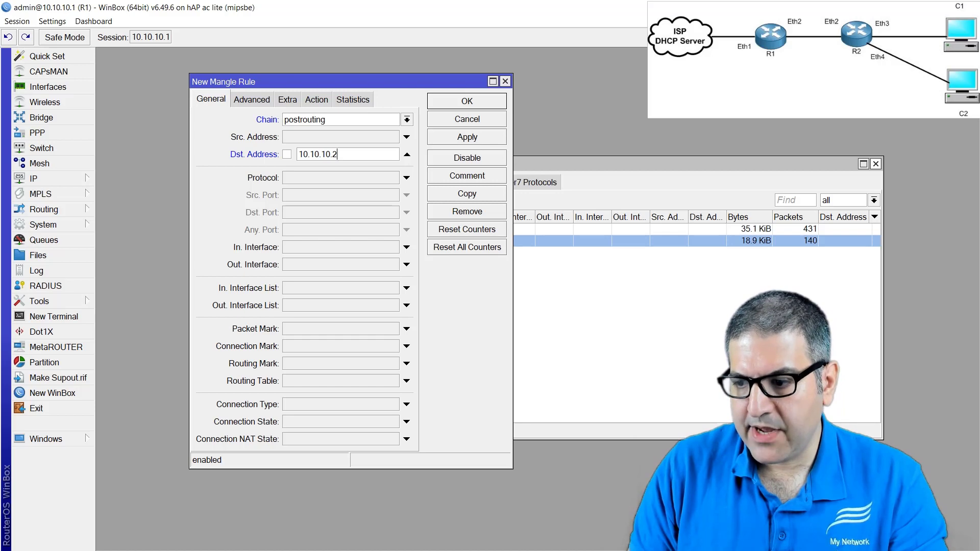
Step: Switch to OneNote to draw a black arrow from R1 to C1 along the download path, and return to WinBox
key("alt+Tab")
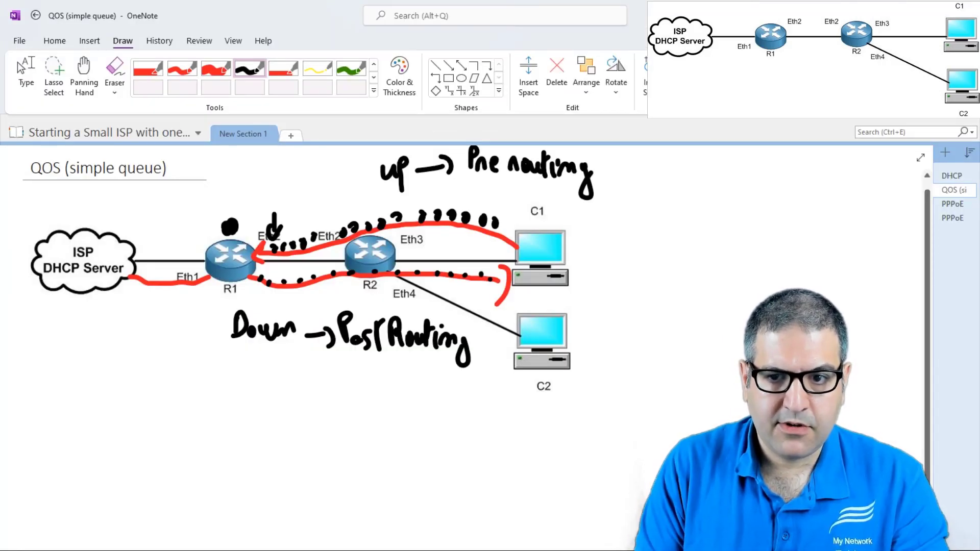
mouse_move(241, 275)
left_mouse_down()
mouse_move(247, 289)
mouse_move(309, 302)
mouse_move(458, 279)
mouse_move(494, 291)
left_mouse_up()
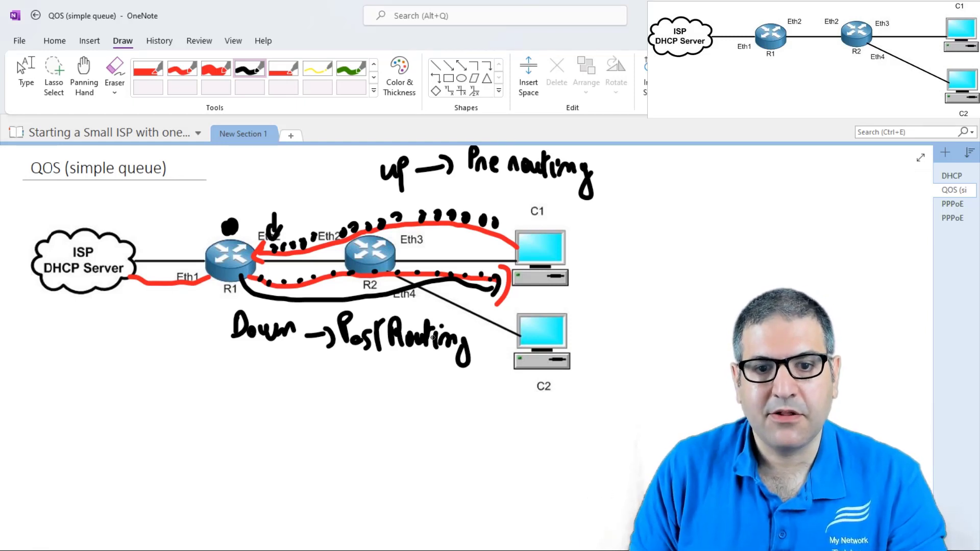
key("alt+Tab")
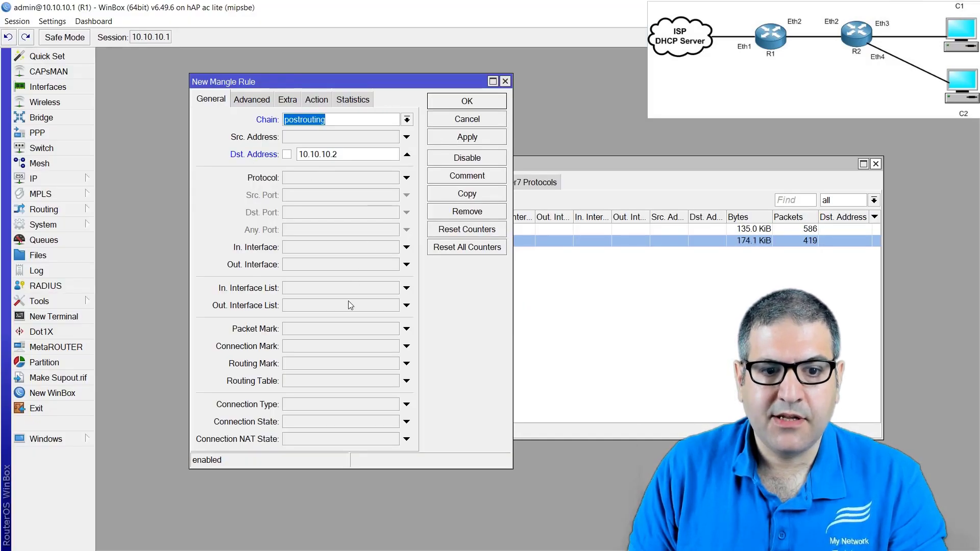
Step: Set the postrouting rule's action to mark connection with new connection mark Download-C1-Conn, and save the rule
left_click(316, 99)
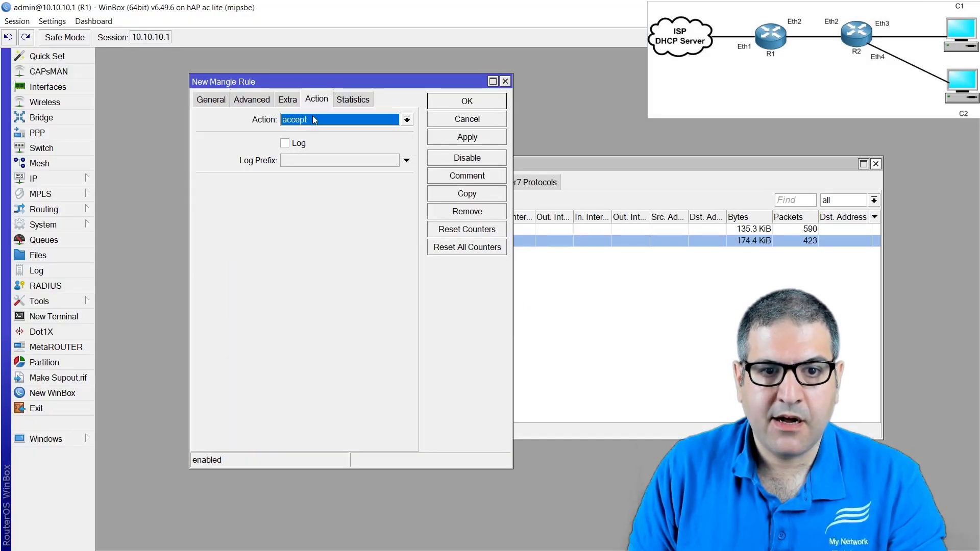
left_click(313, 123)
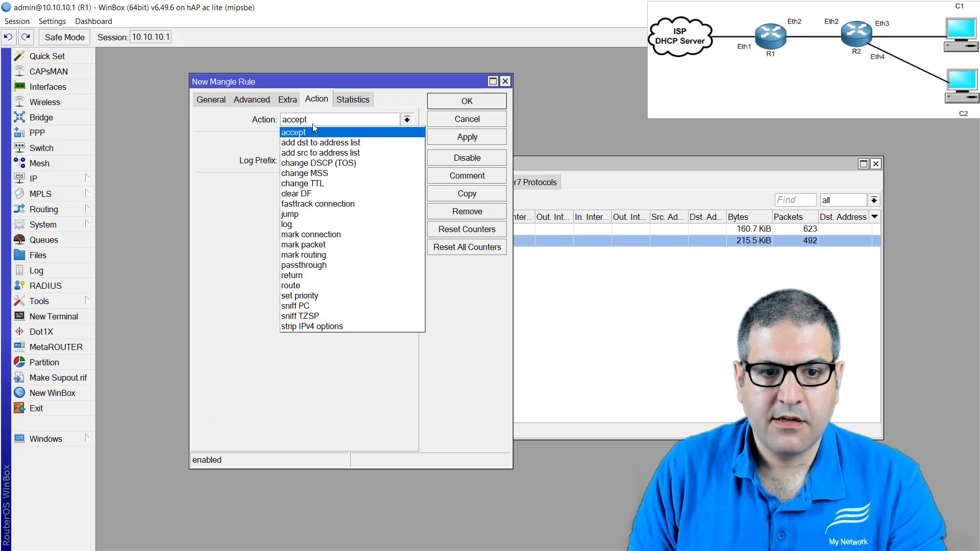
left_click(331, 235)
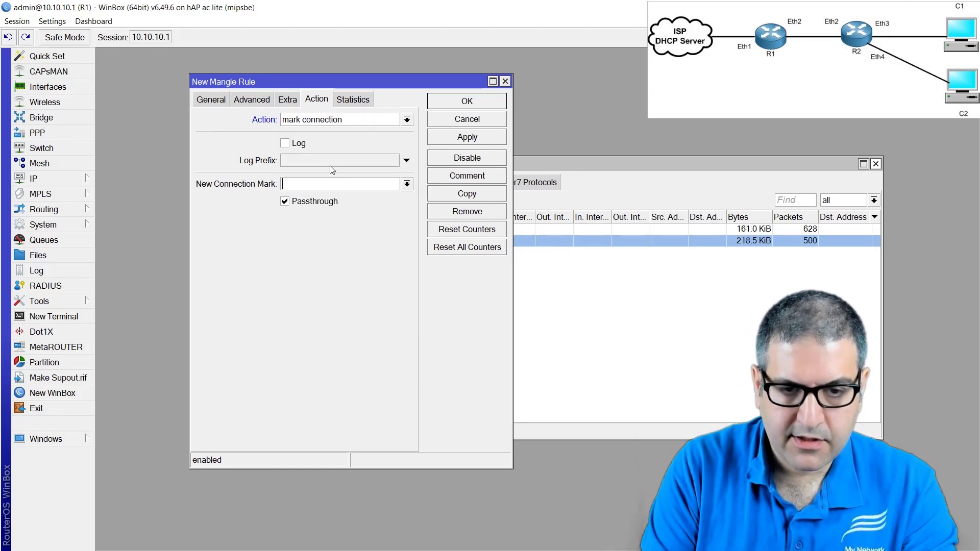
type("Download-")
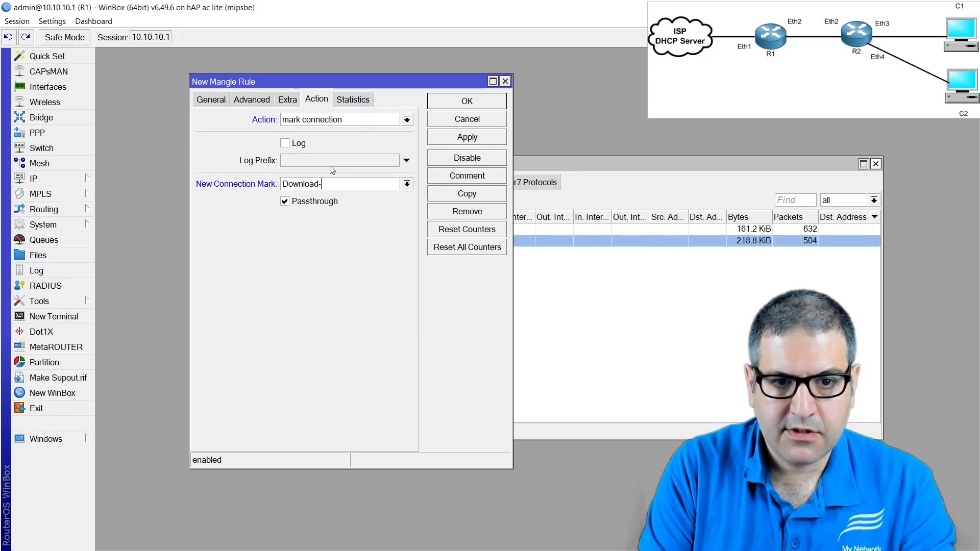
type("C1-Conn")
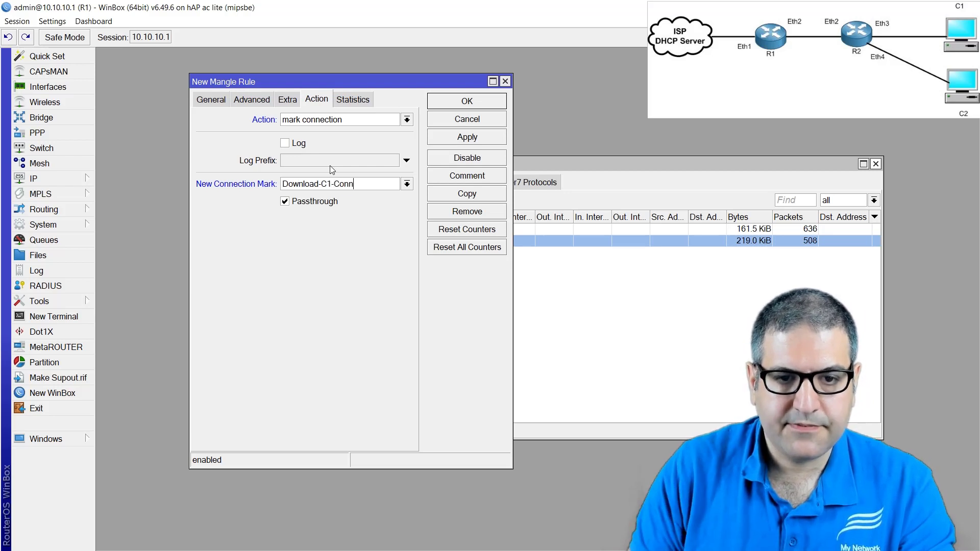
left_click(450, 139)
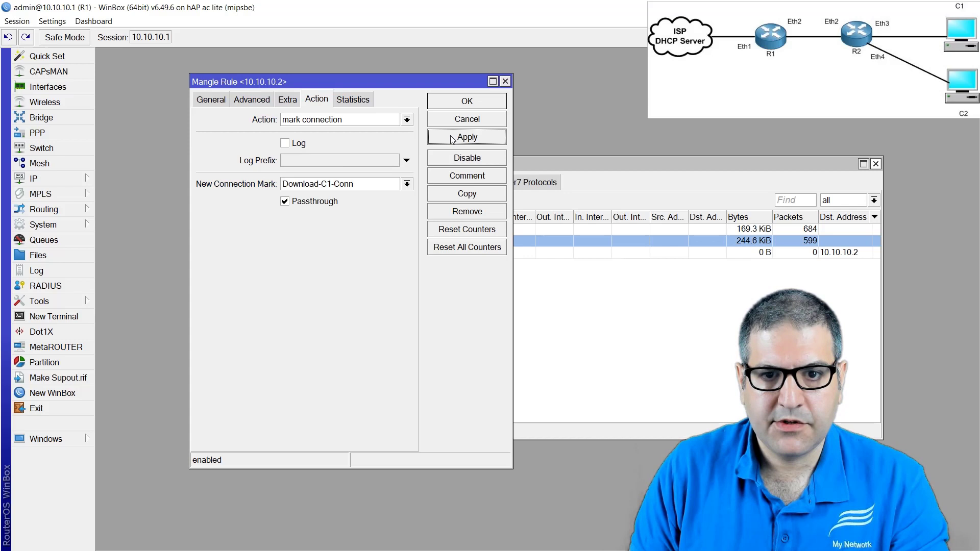
left_click(464, 107)
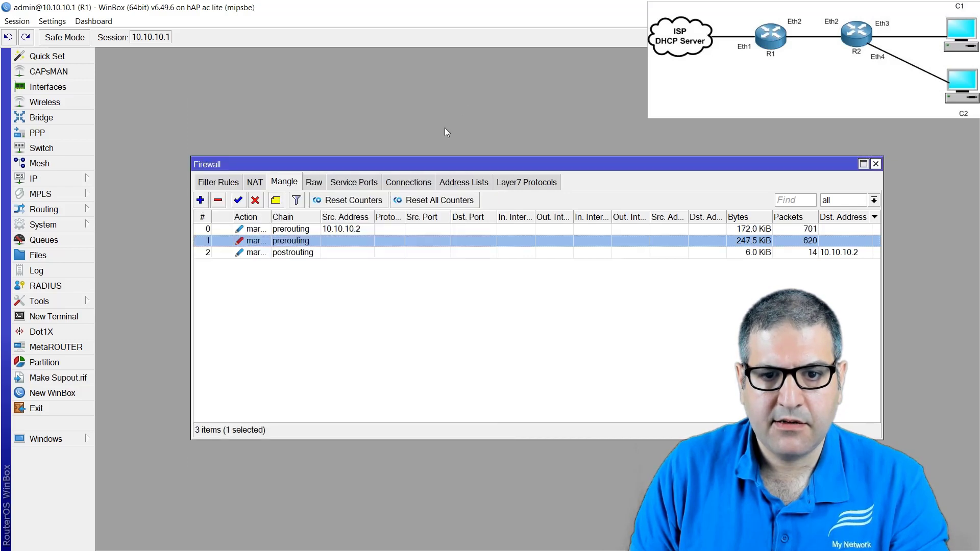
Step: Check the passthrough setting of the Upload-C1-Pckt mark packet rule, and select the postrouting rule in the mangle list
double_click(283, 246)
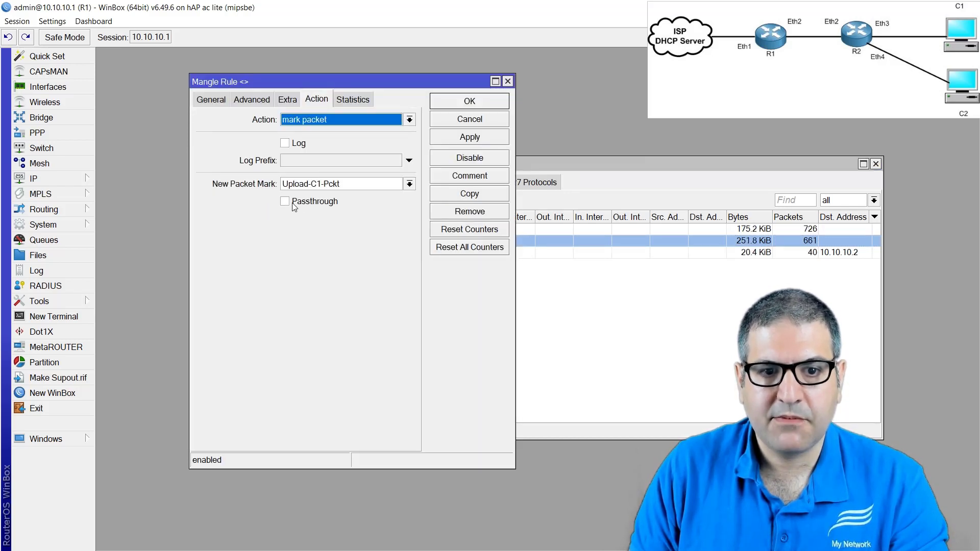
left_click(508, 81)
left_click(294, 258)
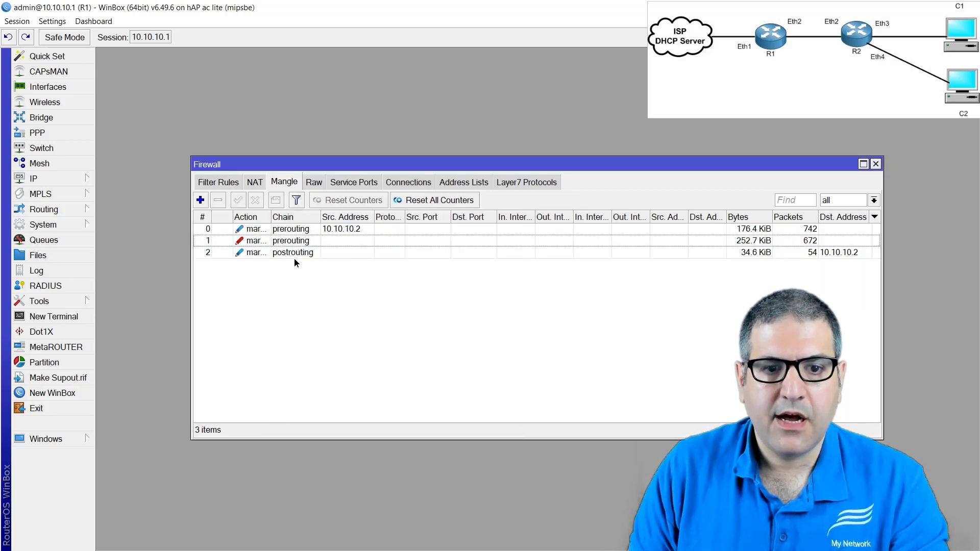
left_click(297, 251)
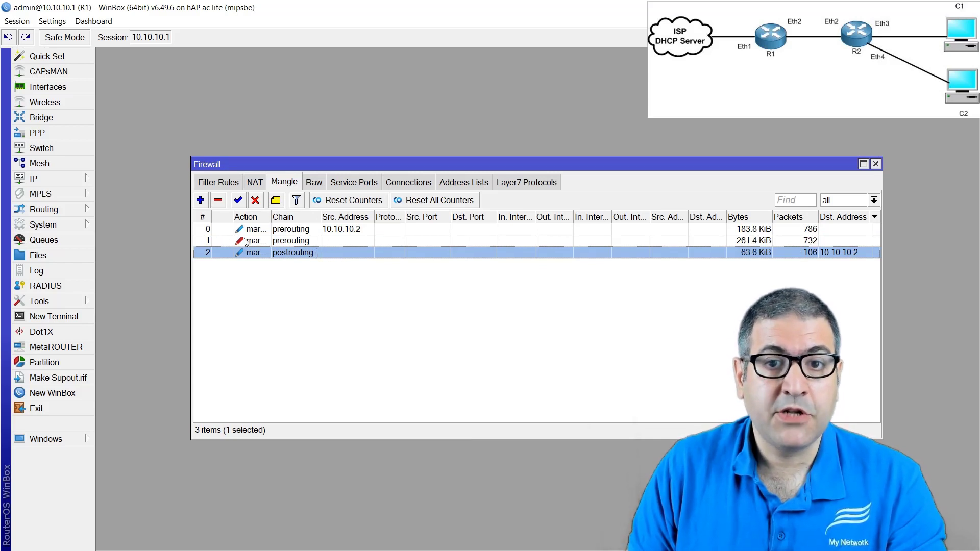
Step: Start a new mangle rule in the postrouting chain that matches connection mark Download-C1-Conn
left_click(201, 201)
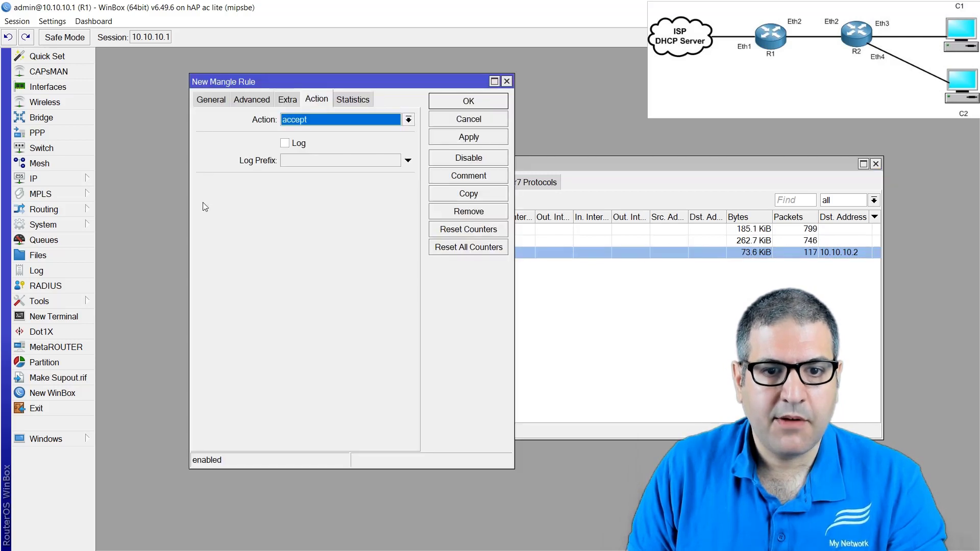
left_click(212, 100)
left_click(409, 119)
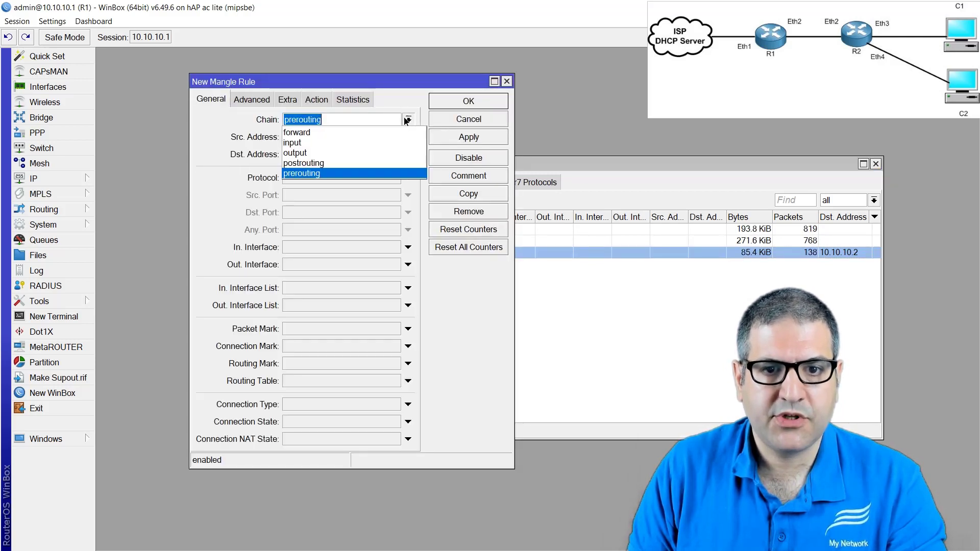
left_click(327, 164)
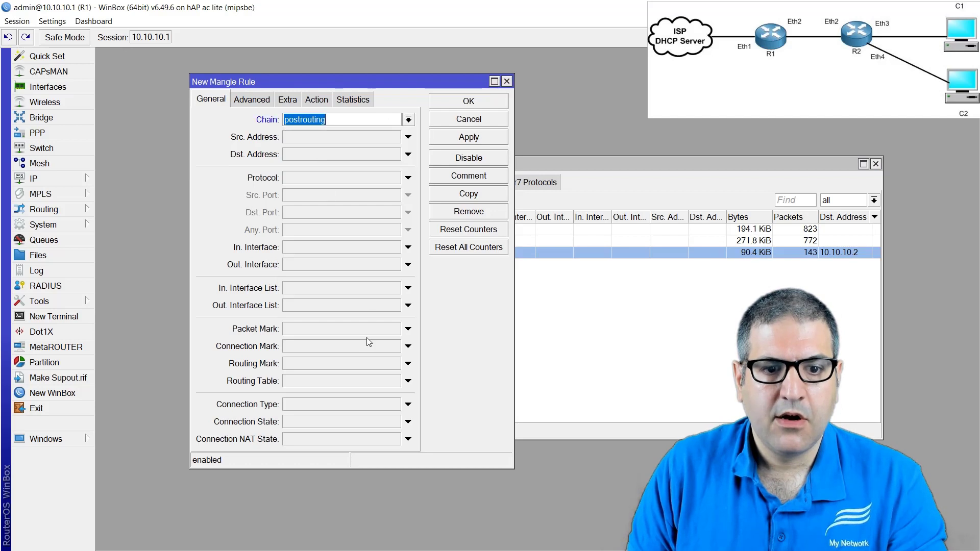
left_click(303, 347)
left_click(396, 346)
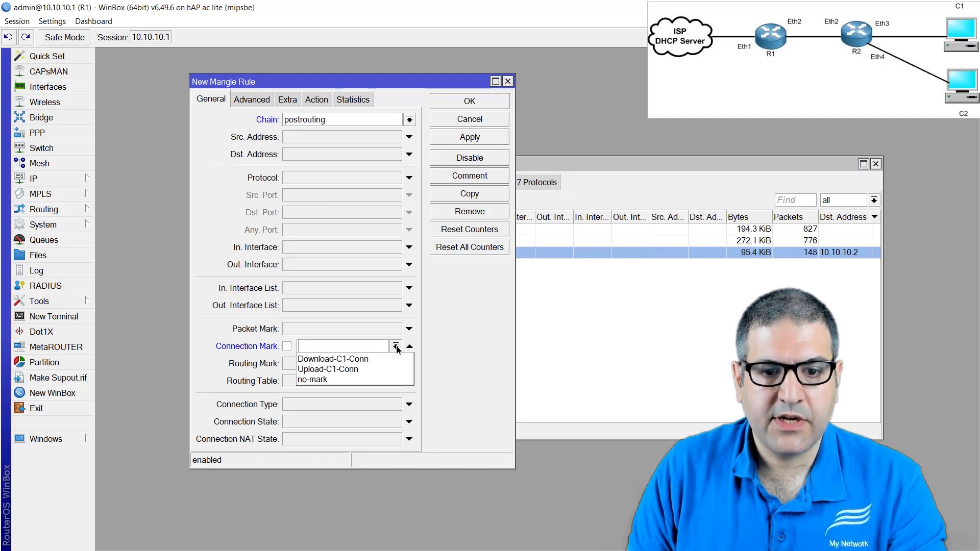
left_click(361, 360)
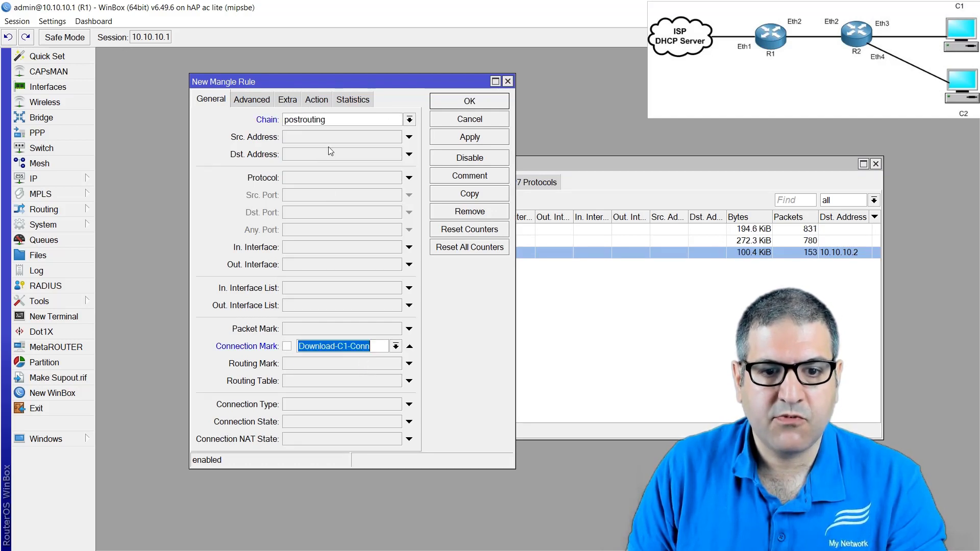
Step: Set the new rule's action to mark packet with new packet mark Download-C1-Pckt, disable passthrough, and save the rule
left_click(316, 99)
left_click(304, 119)
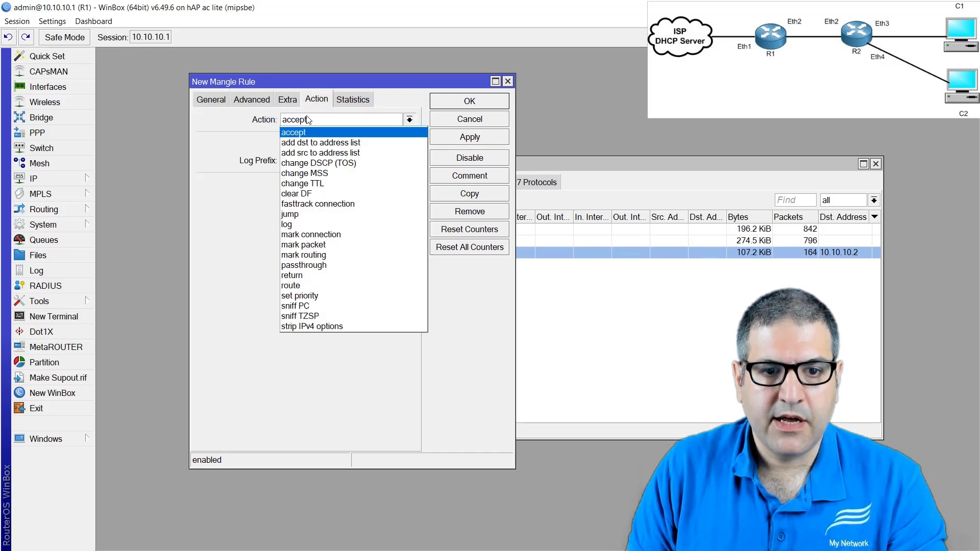
left_click(341, 245)
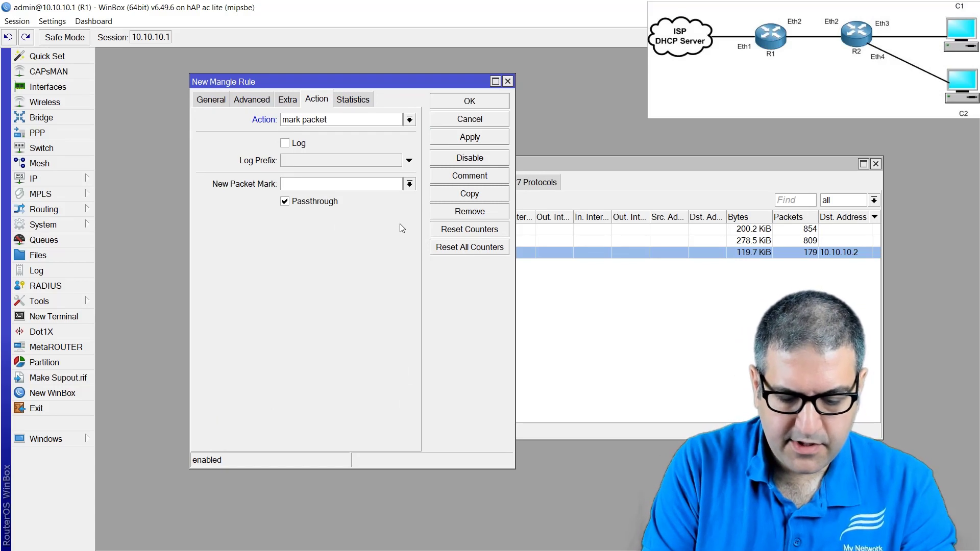
type("Downl")
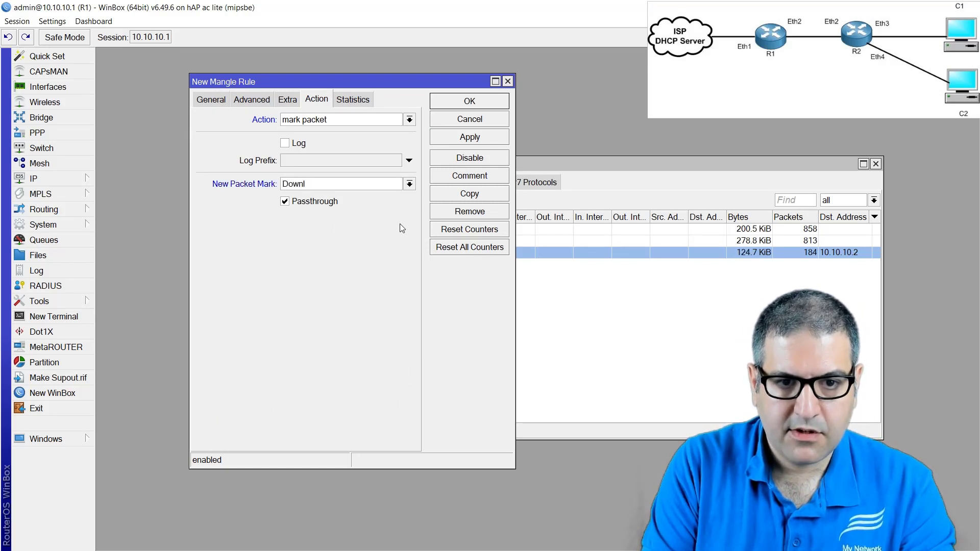
type("oad-C1-")
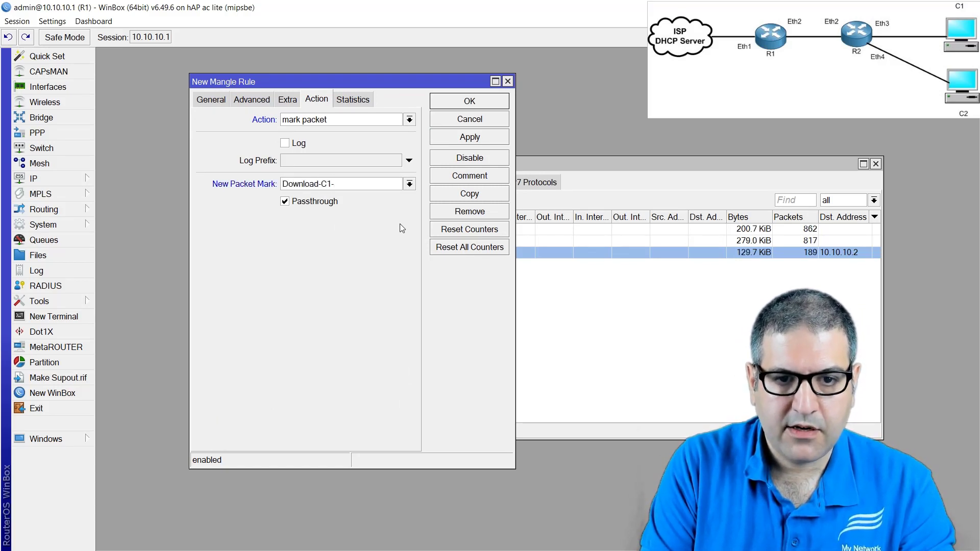
type("Pckt")
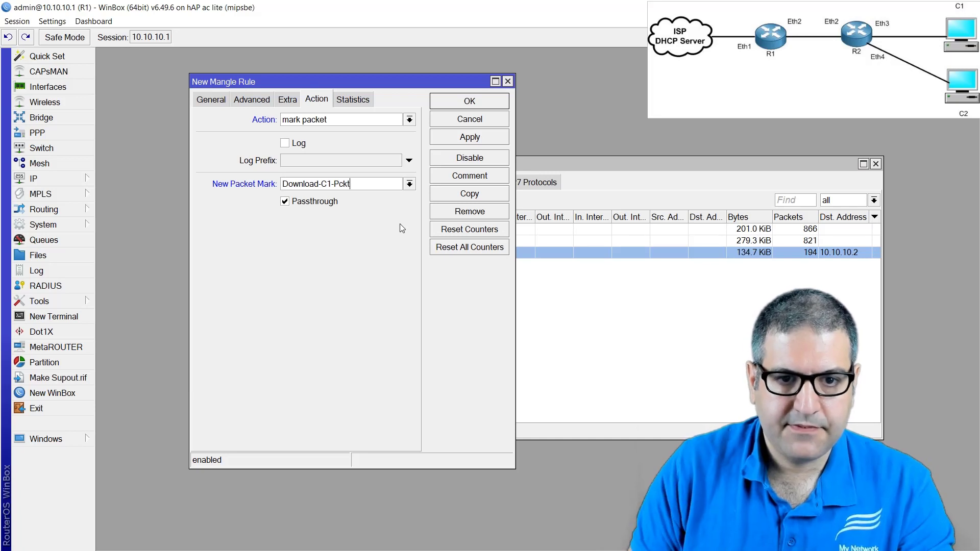
left_click(338, 200)
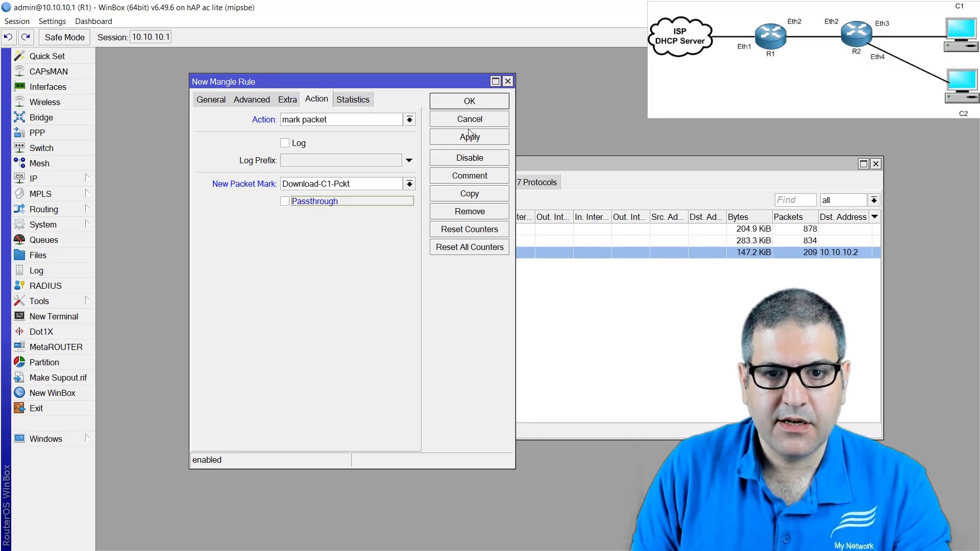
left_click(467, 142)
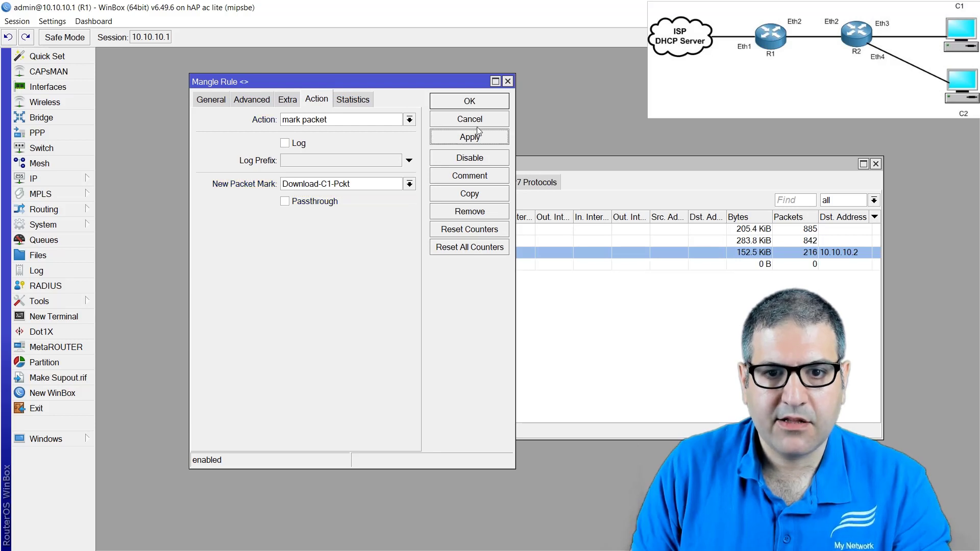
left_click(473, 97)
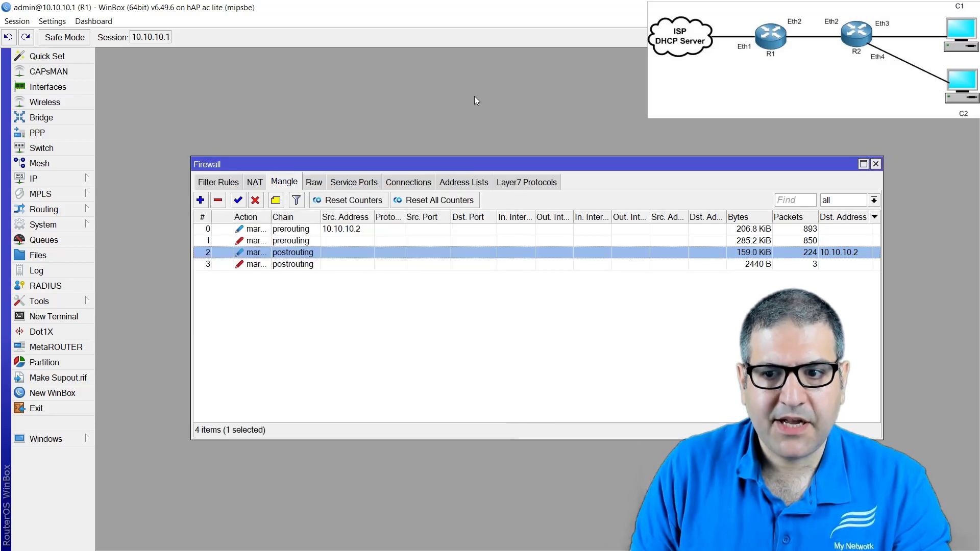
Step: Review the actions and passthrough settings of the two prerouting upload rules, and compare them with the postrouting download rules in the mangle list
double_click(293, 228)
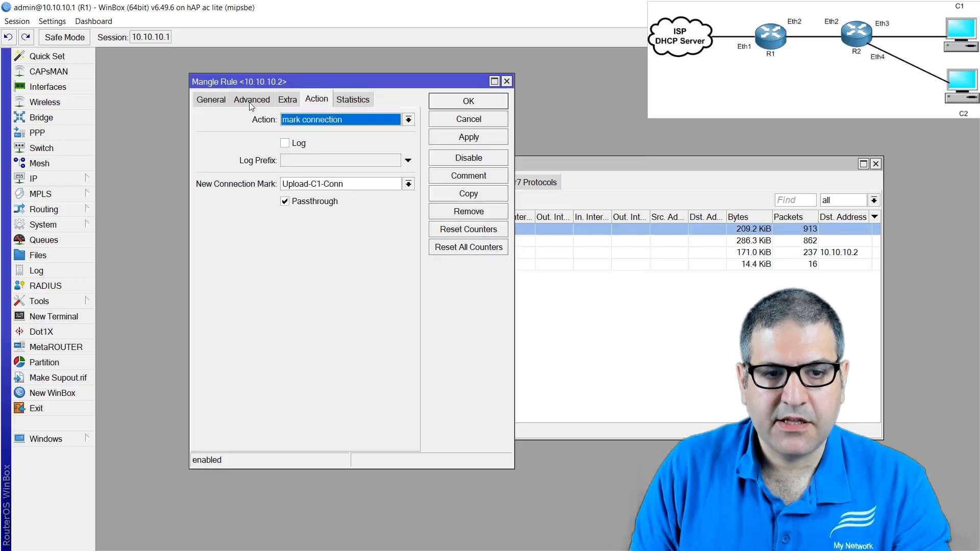
left_click(507, 82)
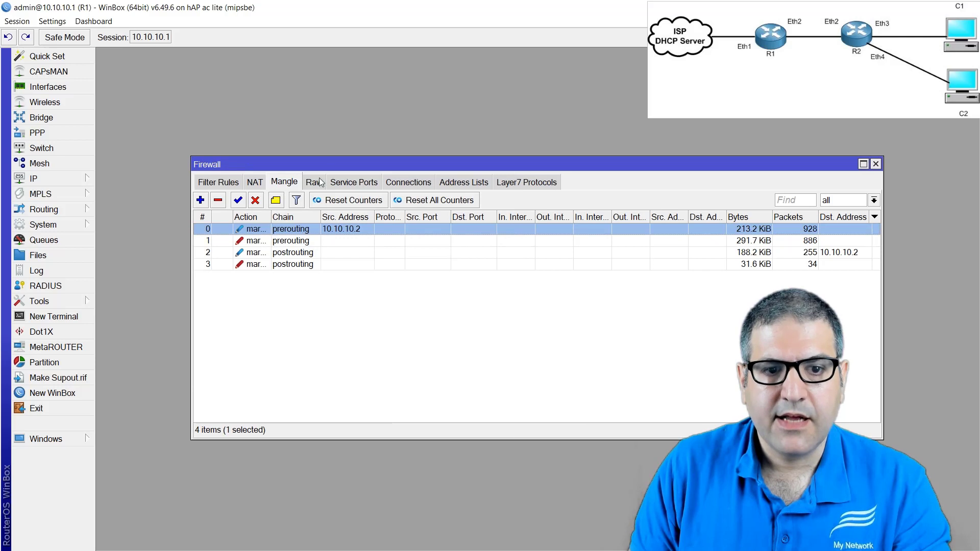
left_click(294, 242)
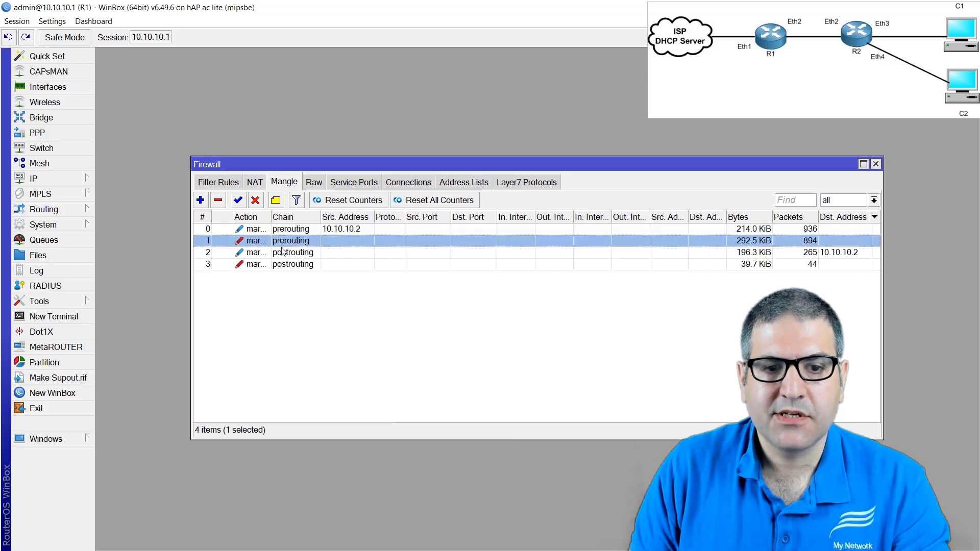
double_click(287, 242)
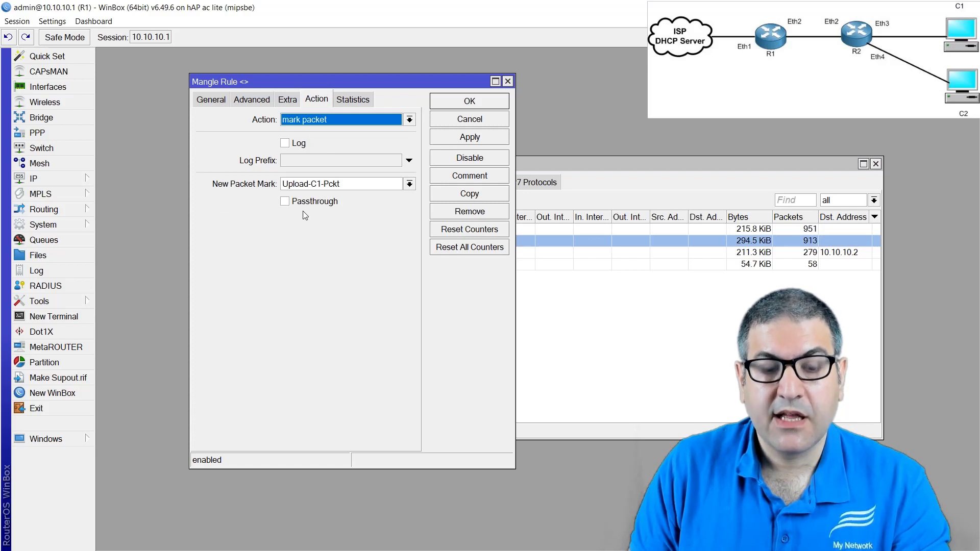
left_click(508, 82)
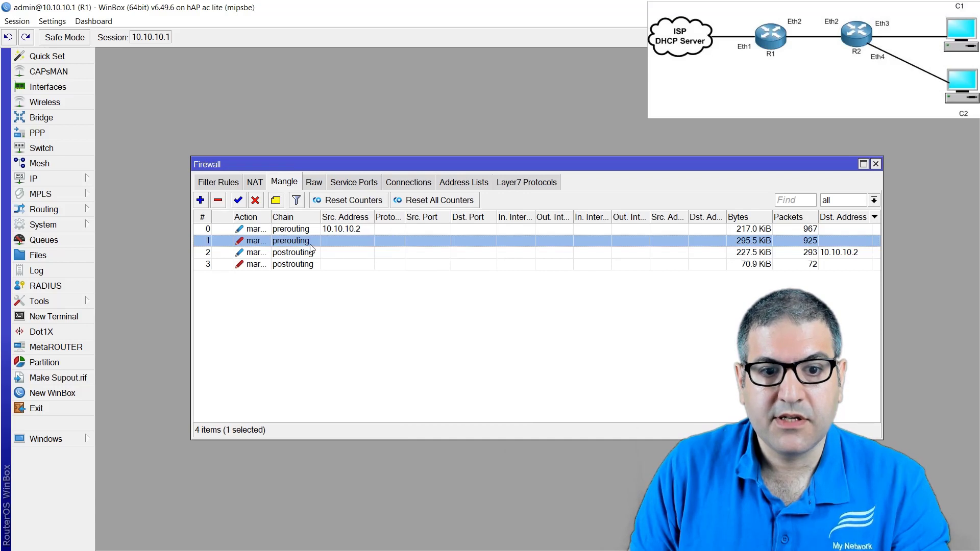
left_click(313, 252)
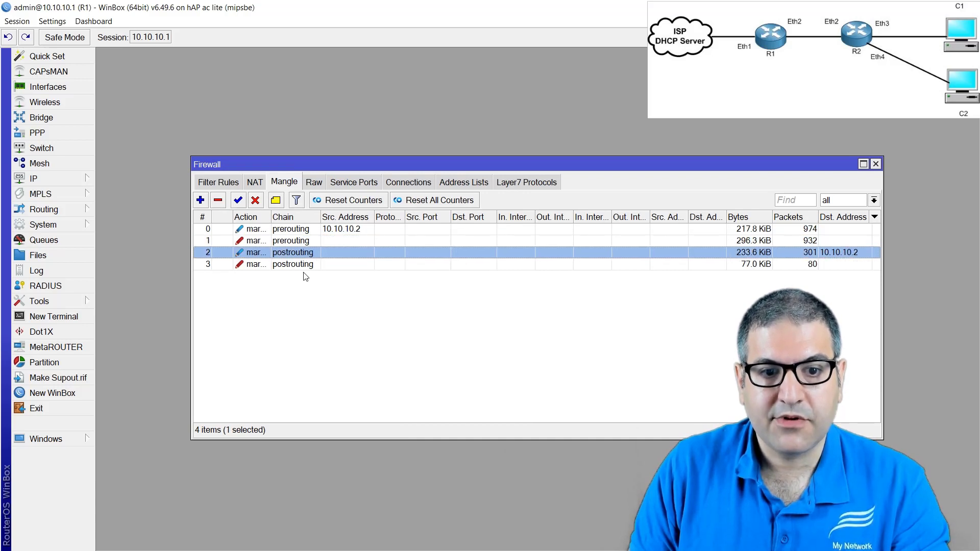
left_click(300, 241)
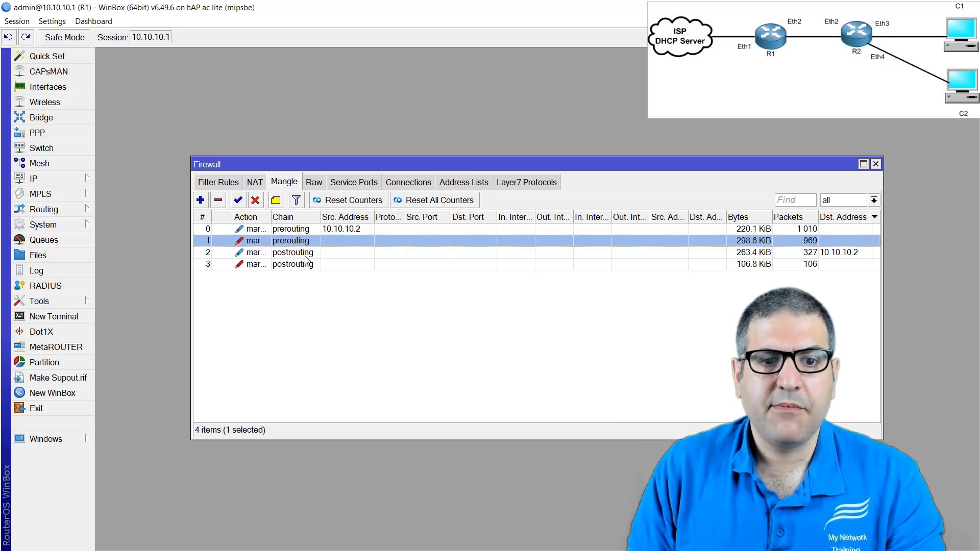
left_click(282, 256)
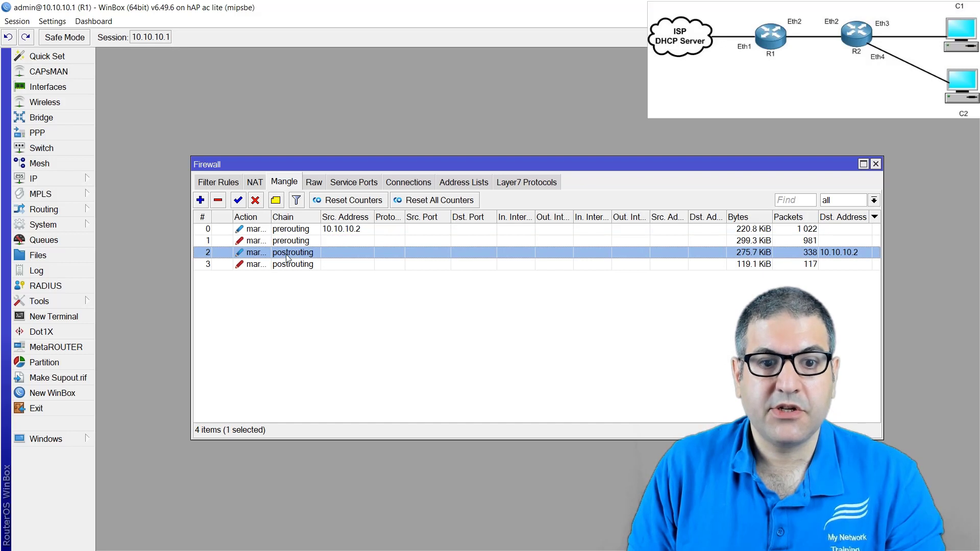
left_click(287, 265)
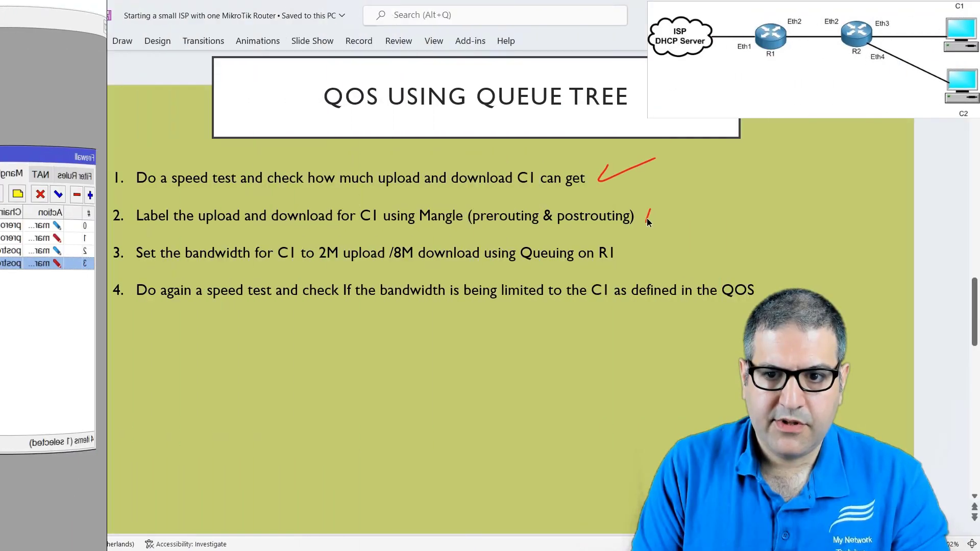
Step: Switch to the PowerPoint slide to draw a red check mark beside the Mangle labelling item, and return to WinBox
left_click_drag(648, 214, 694, 177)
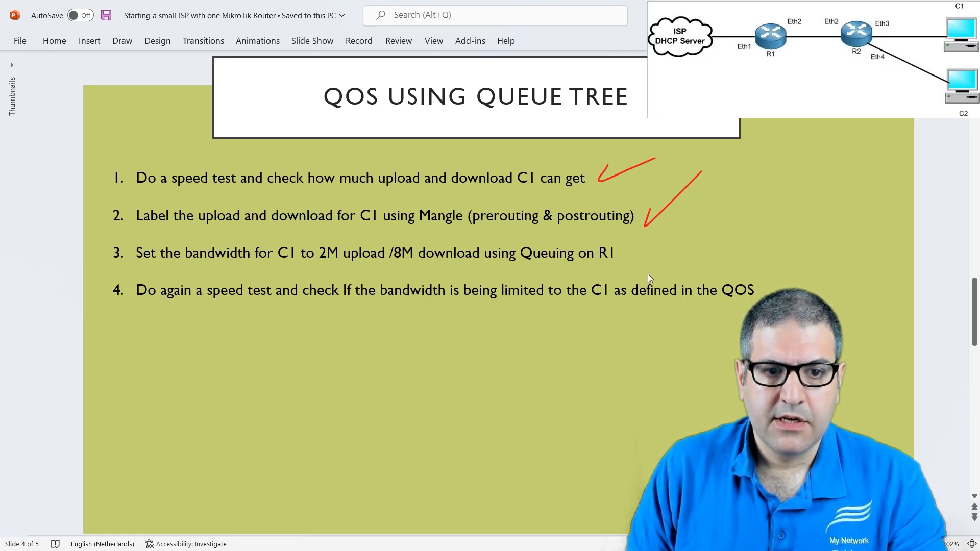
key("alt+Tab")
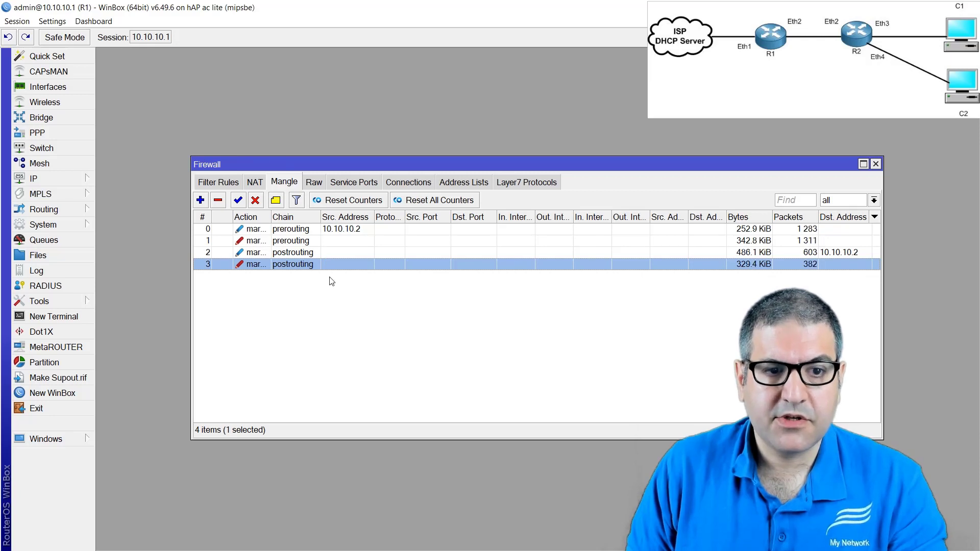
Step: Create a queue in the queue tree named Parent-Queue, with parent global and a max limit of 10M
left_click(55, 242)
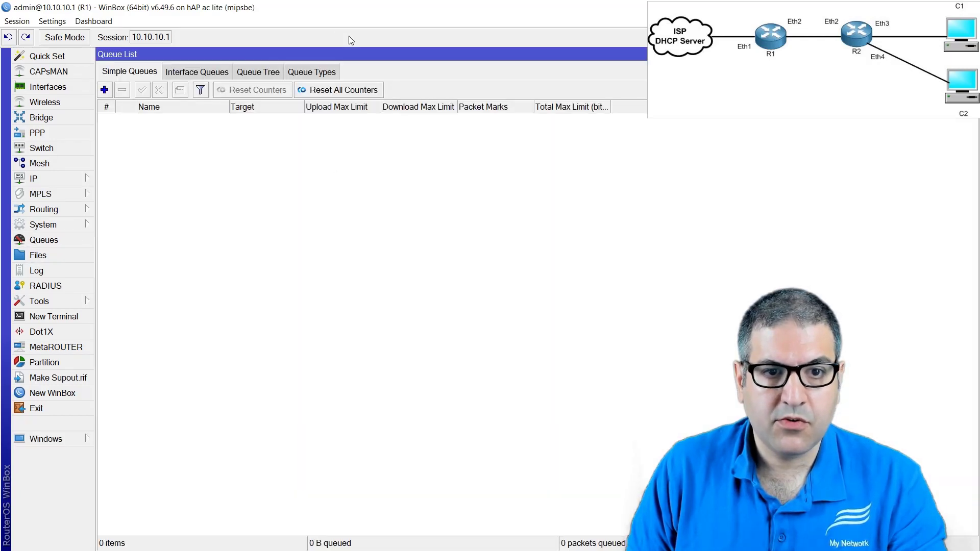
left_click(258, 72)
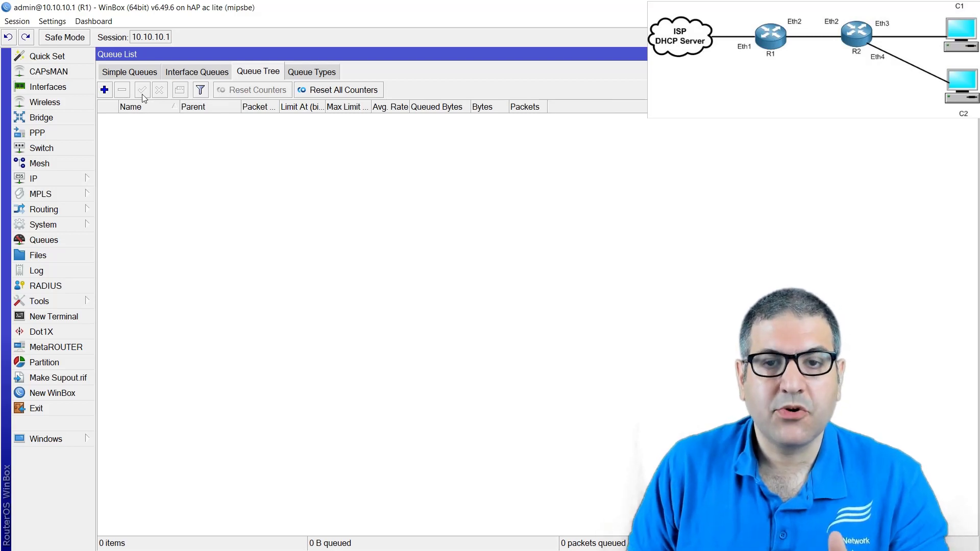
left_click(104, 90)
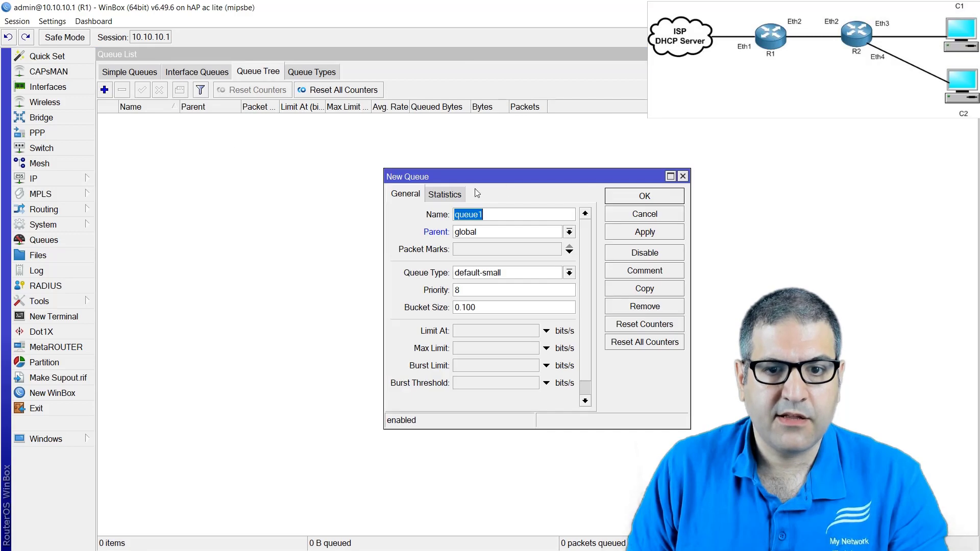
type("Parent-Q")
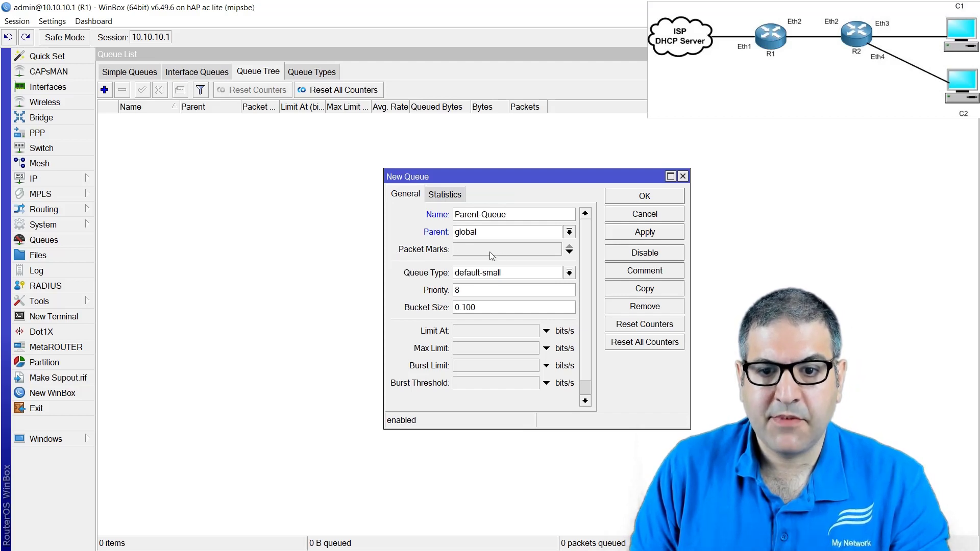
left_click(476, 350)
type("10M")
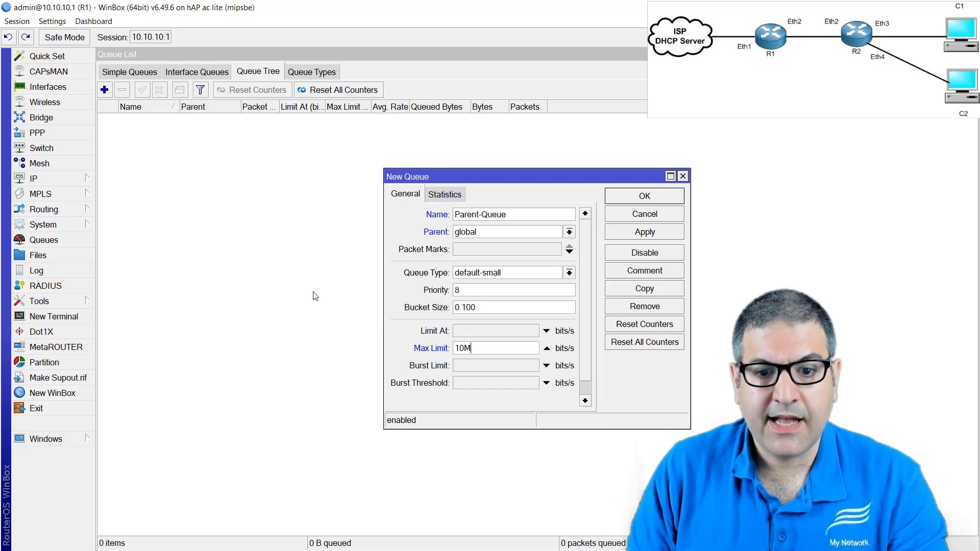
left_click(642, 232)
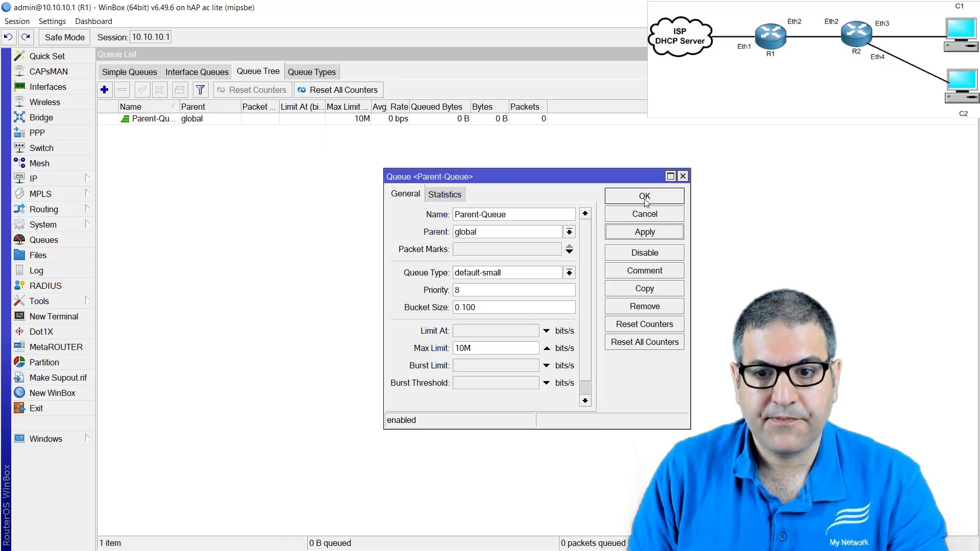
left_click(645, 199)
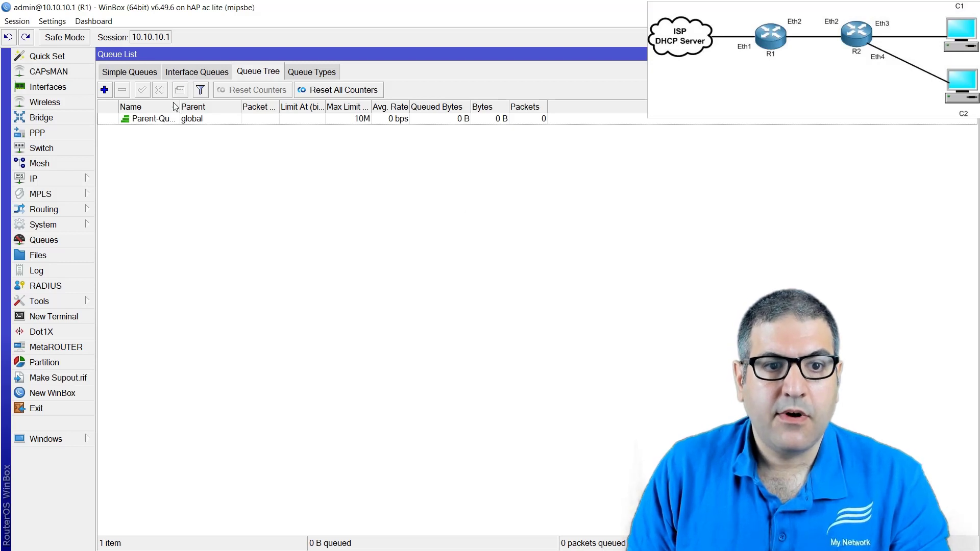
Step: Widen the queue tree's Name column and rename the parent queue as Parent-Queue-C1
left_click_drag(177, 107, 239, 106)
double_click(184, 118)
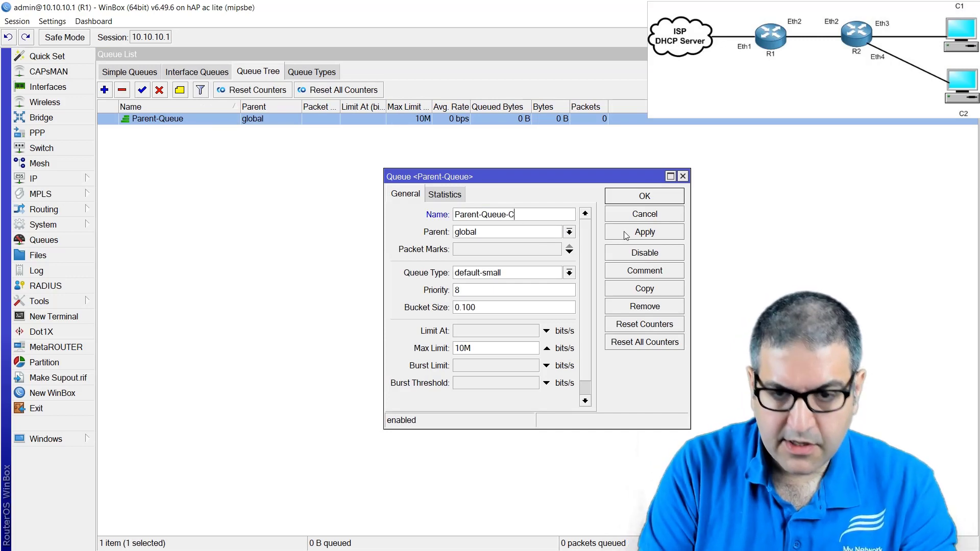
key("Return")
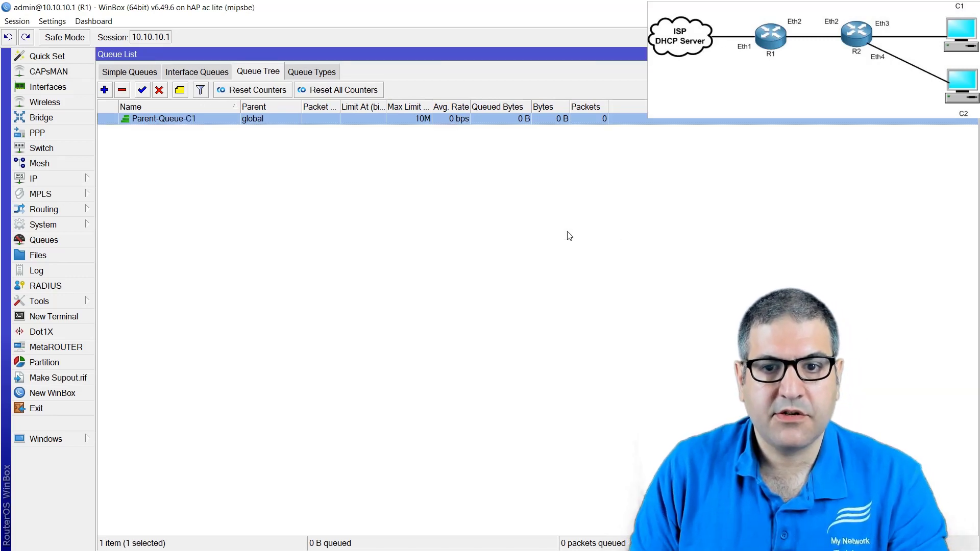
Step: Start a new queue in the queue tree named Upload-C1 with Parent-Queue-C1 as its parent
left_click(105, 90)
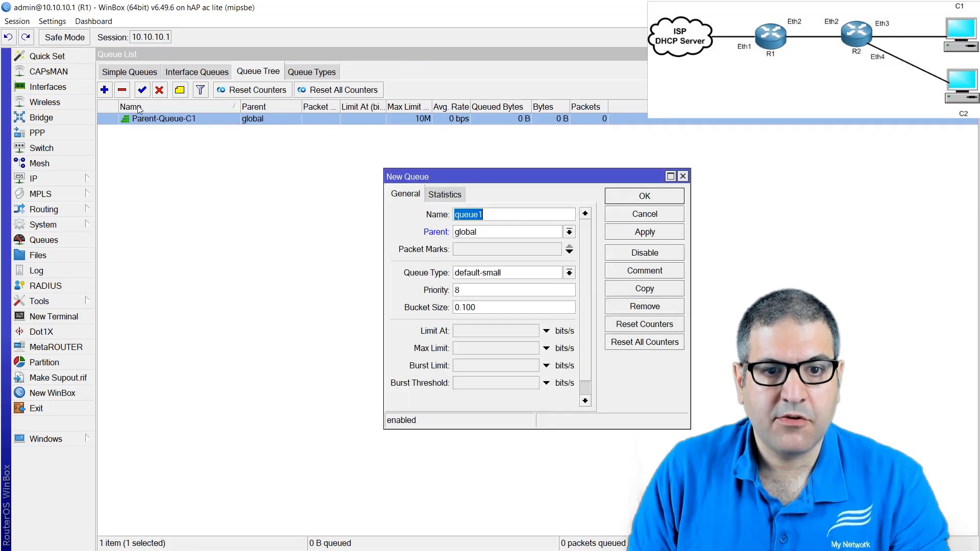
left_click(489, 214)
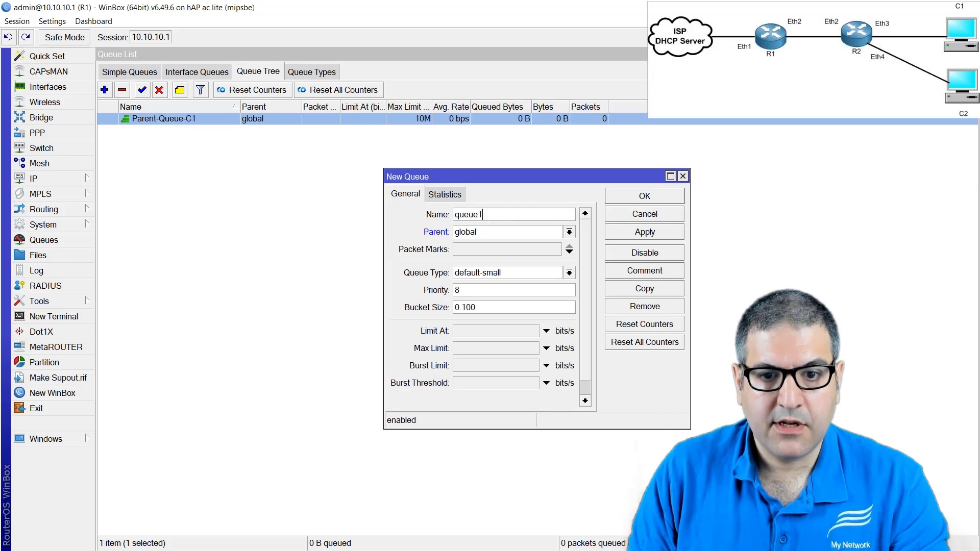
key("ctrl+a")
type("Upload-")
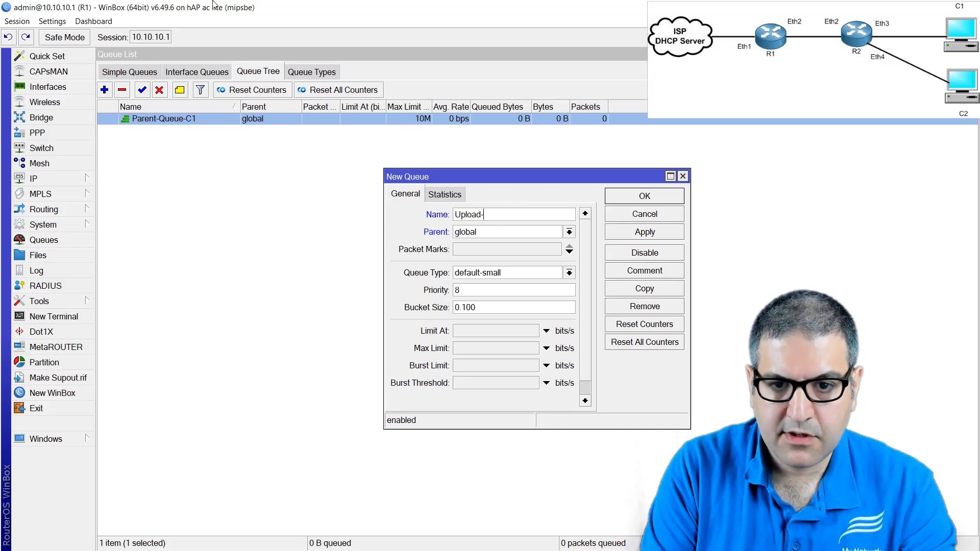
type("C1")
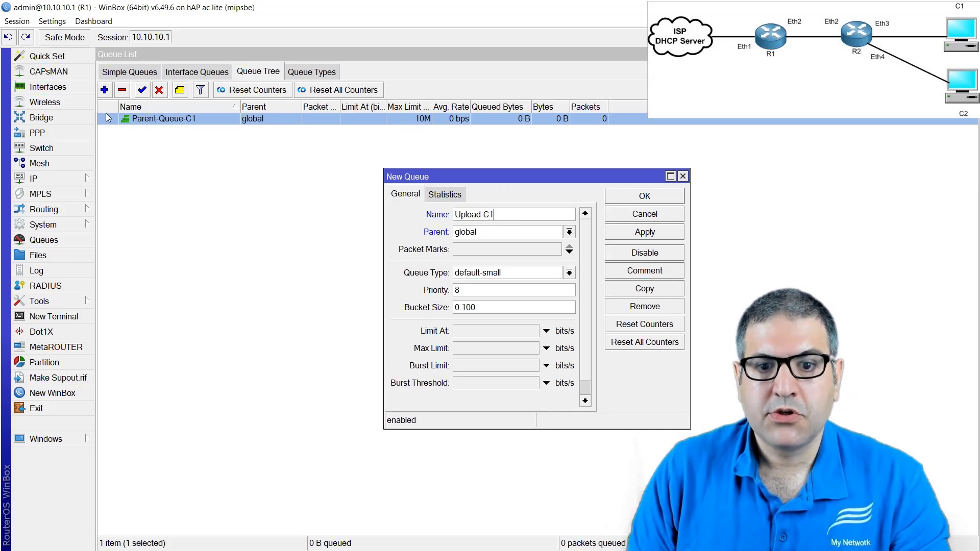
left_click(528, 236)
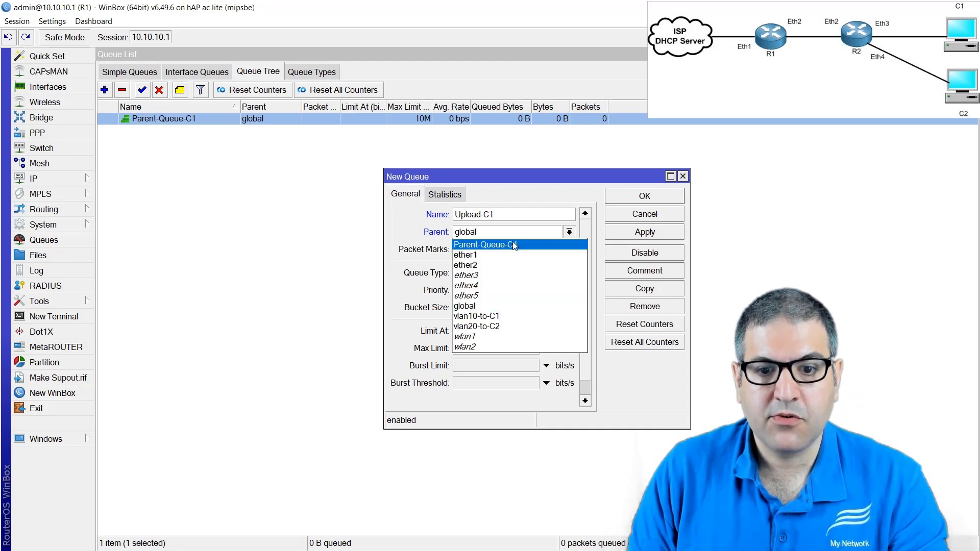
left_click(515, 245)
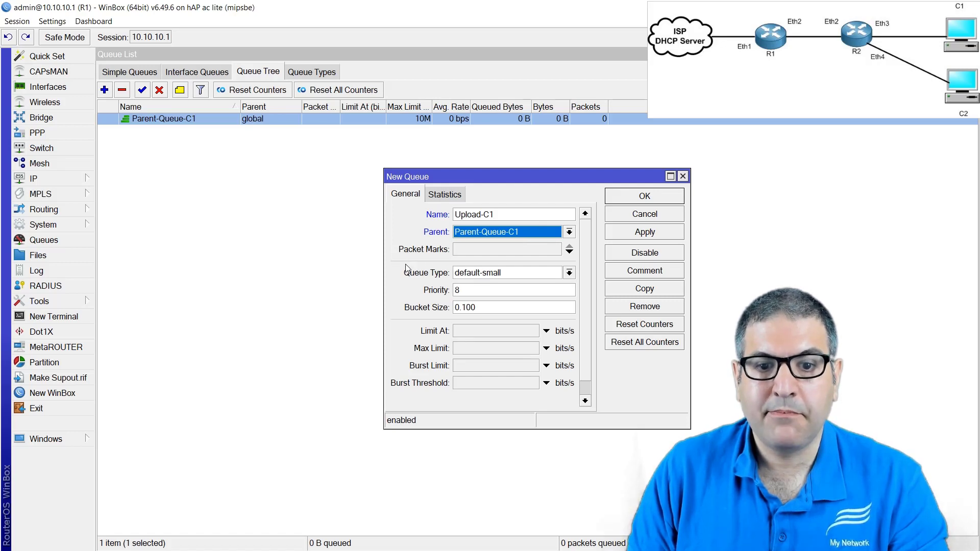
Step: Assign the packet mark Upload-C1-Pckt and a max limit of 2M to the upload queue, and save it
left_click(537, 247)
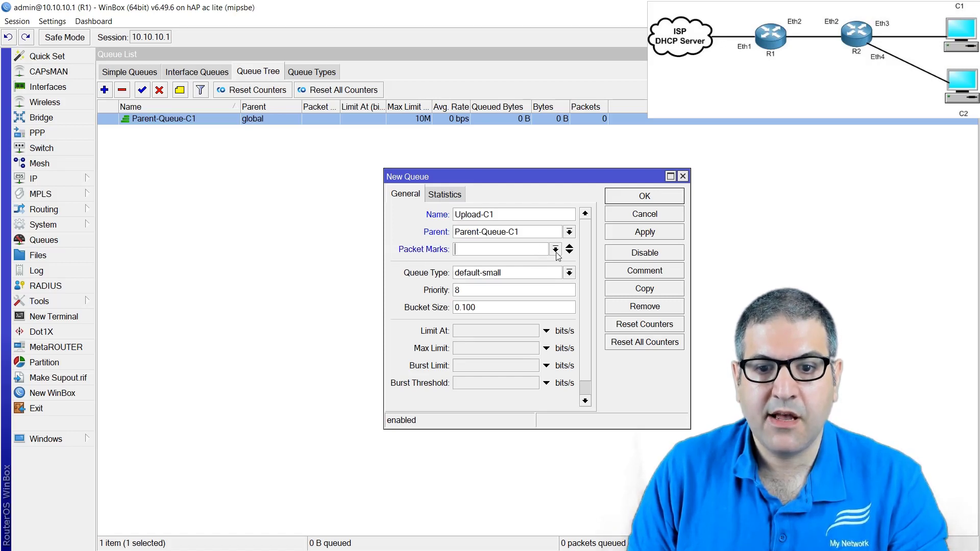
left_click(555, 250)
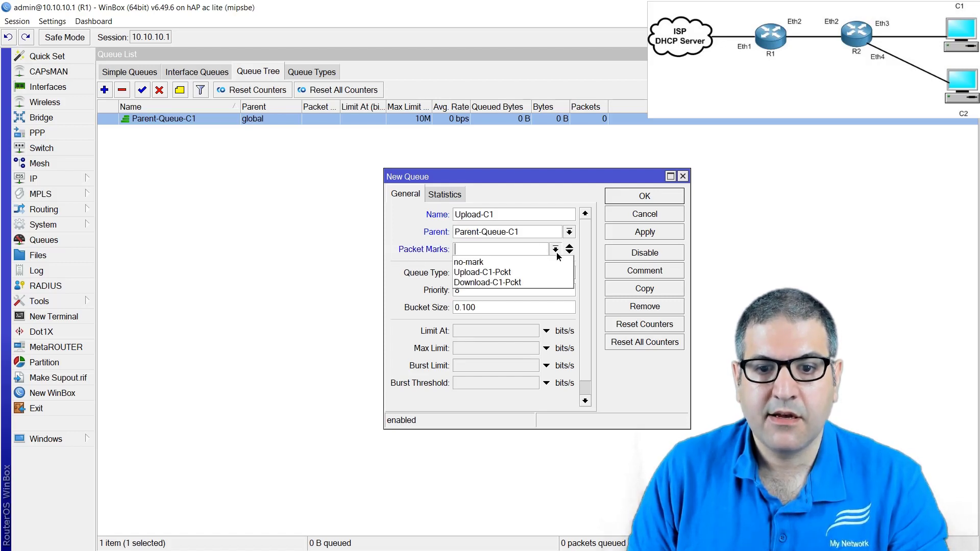
left_click(531, 273)
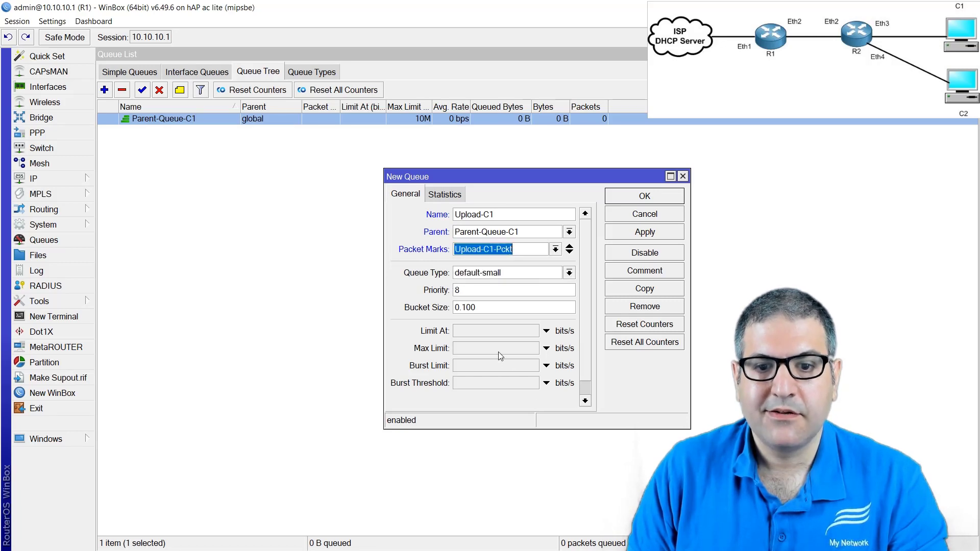
left_click(464, 347)
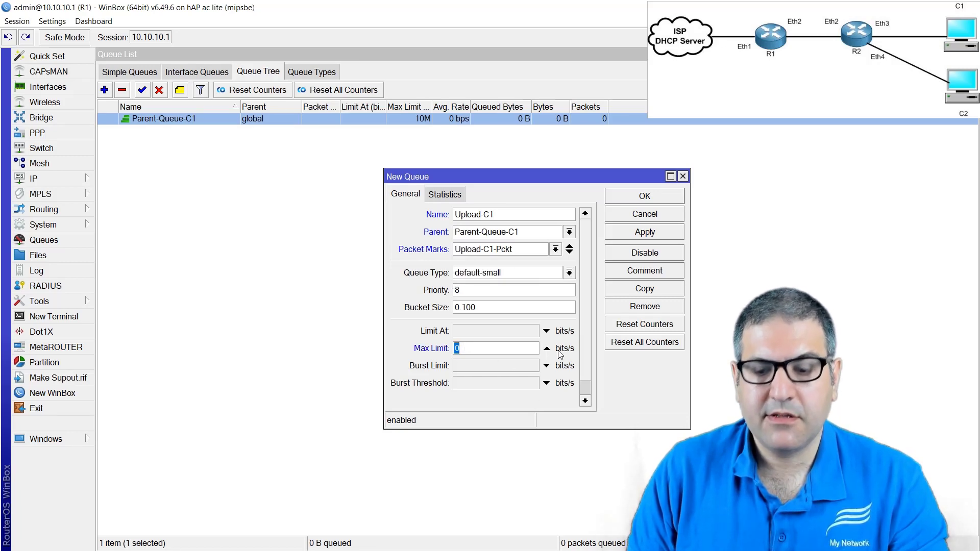
type("2M")
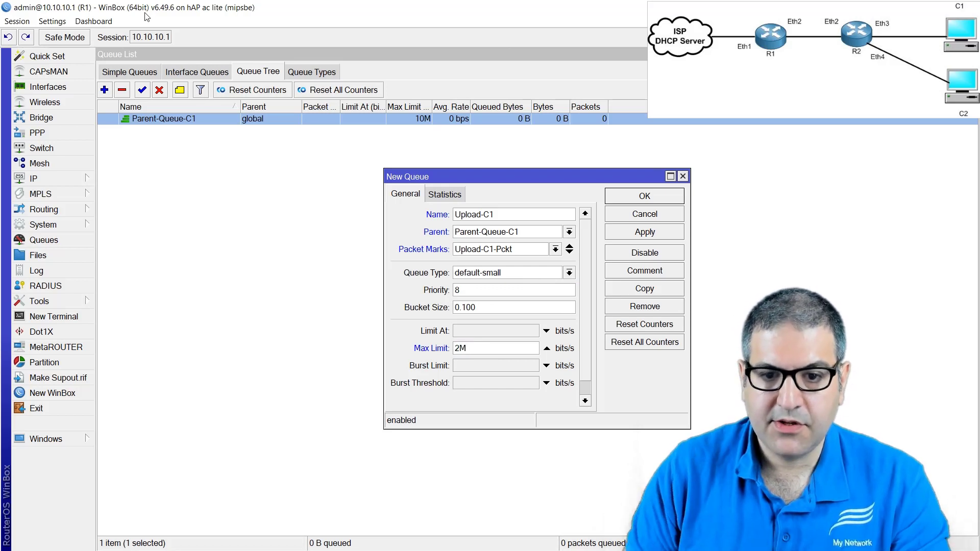
left_click(645, 196)
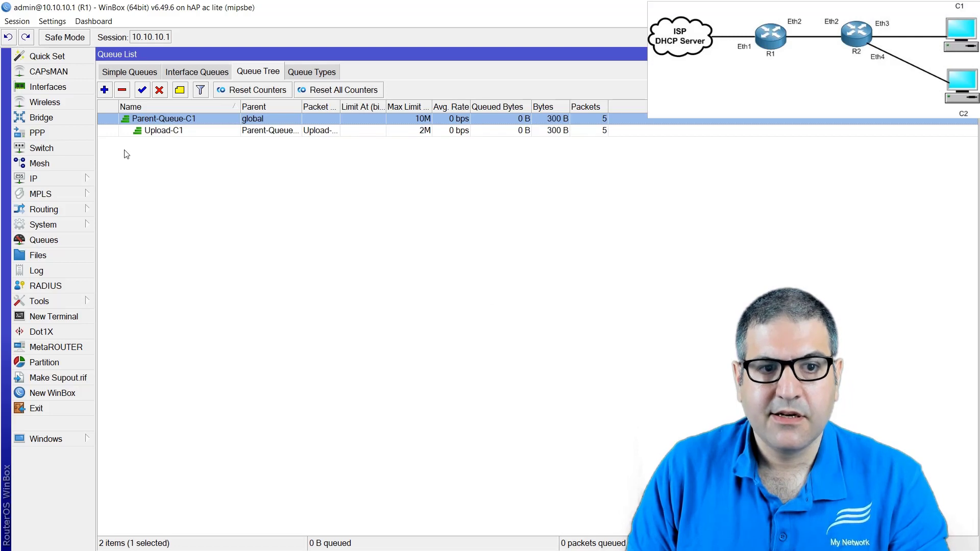
left_click(151, 131)
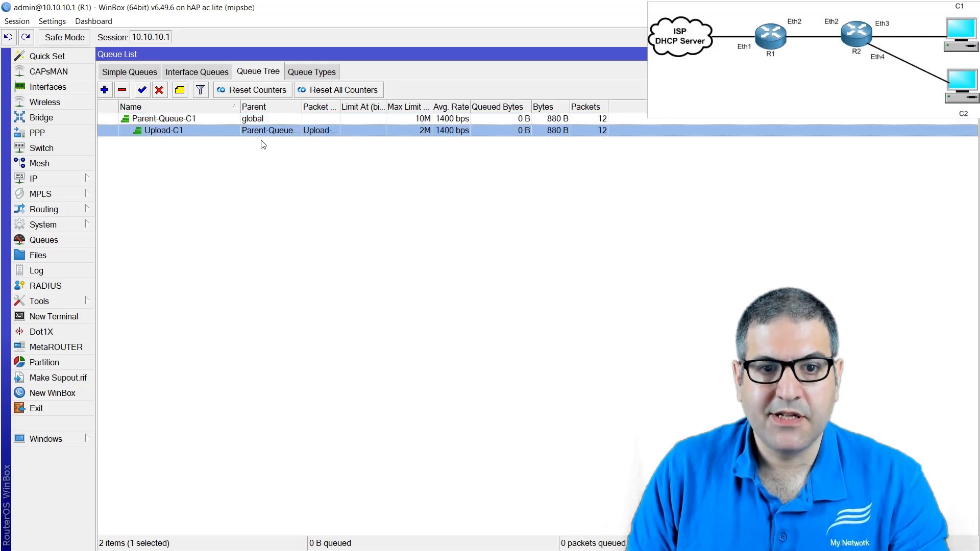
Step: Start another new queue named Download-C1 with Parent-Queue-C1 as its parent
left_click(105, 91)
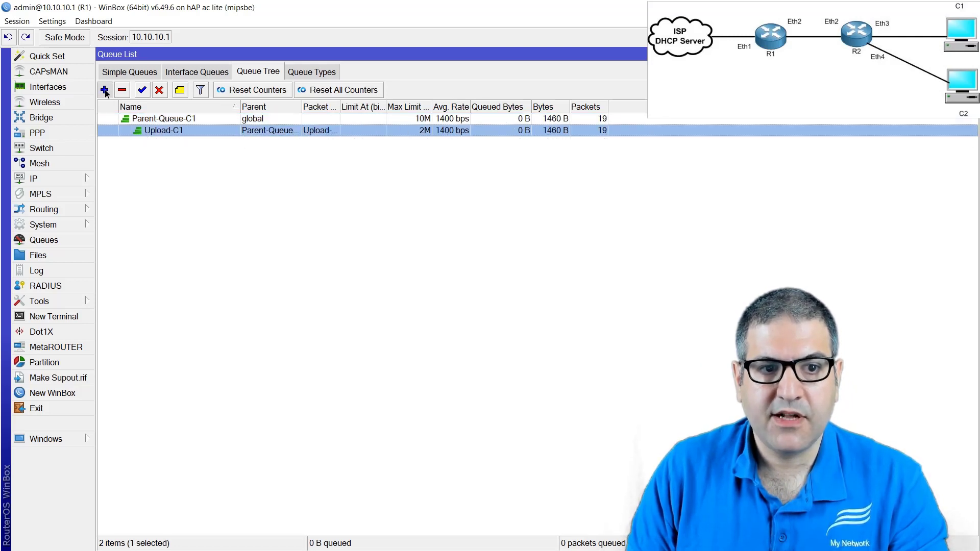
type("Do")
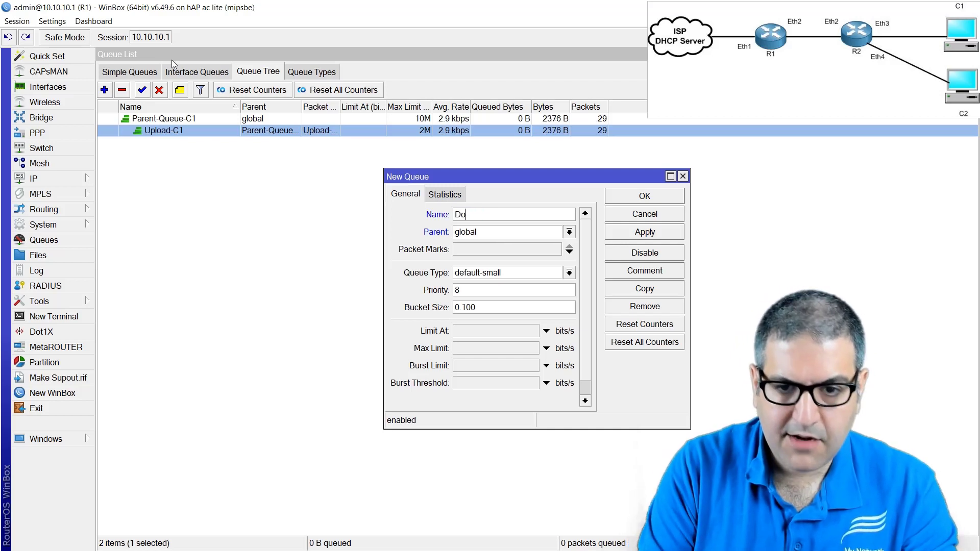
type("wnload-C1")
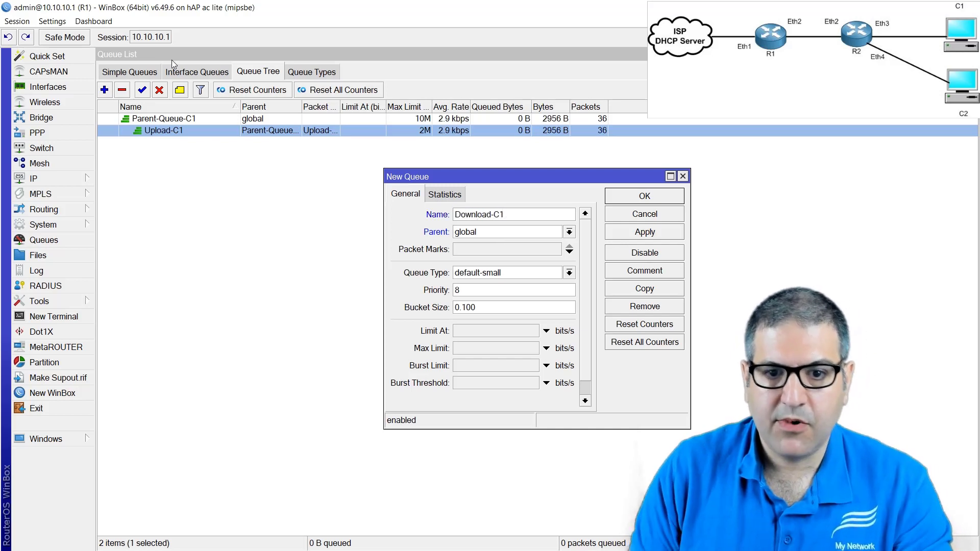
left_click(570, 233)
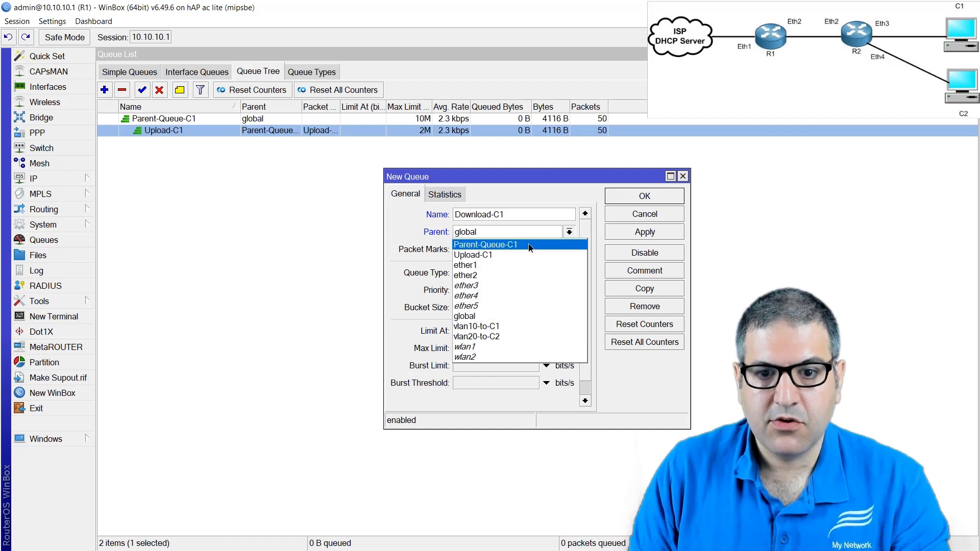
left_click(531, 245)
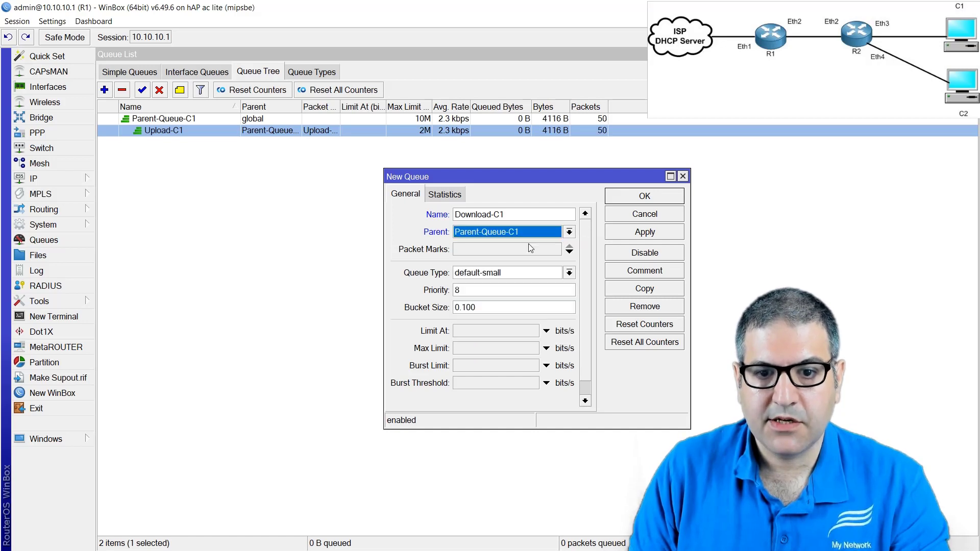
Step: Assign the packet mark Download-C1-Pckt and a max limit of 8M to the download queue, and save it
left_click(503, 249)
left_click(556, 249)
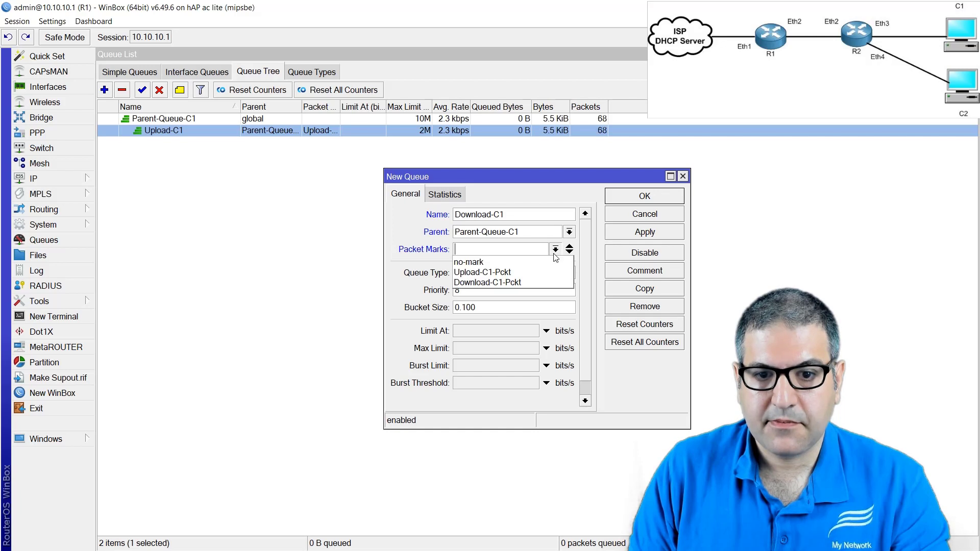
left_click(517, 282)
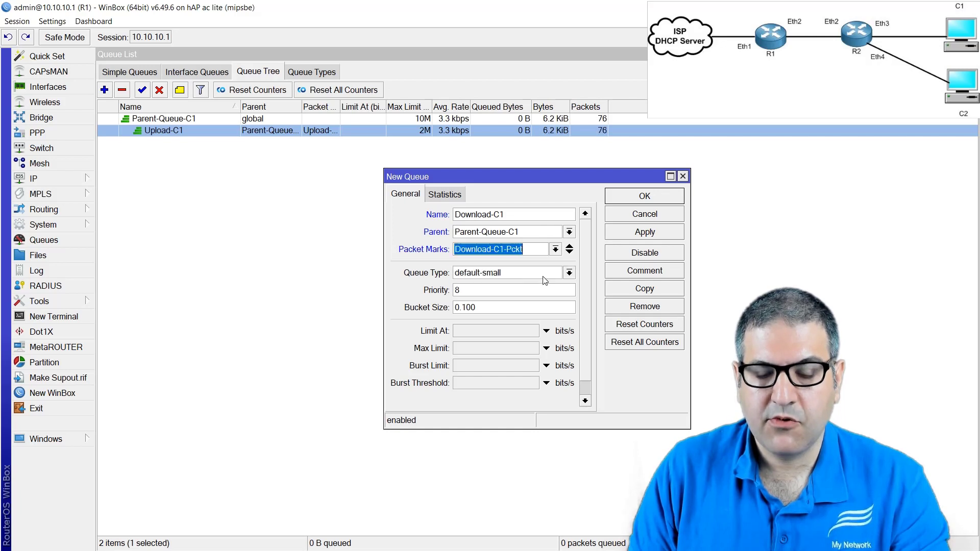
left_click(481, 348)
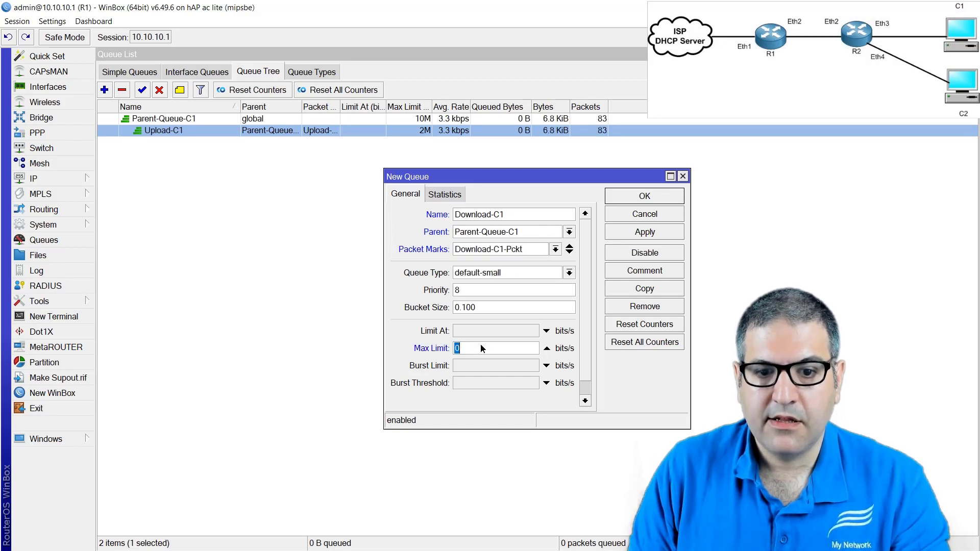
type("8M")
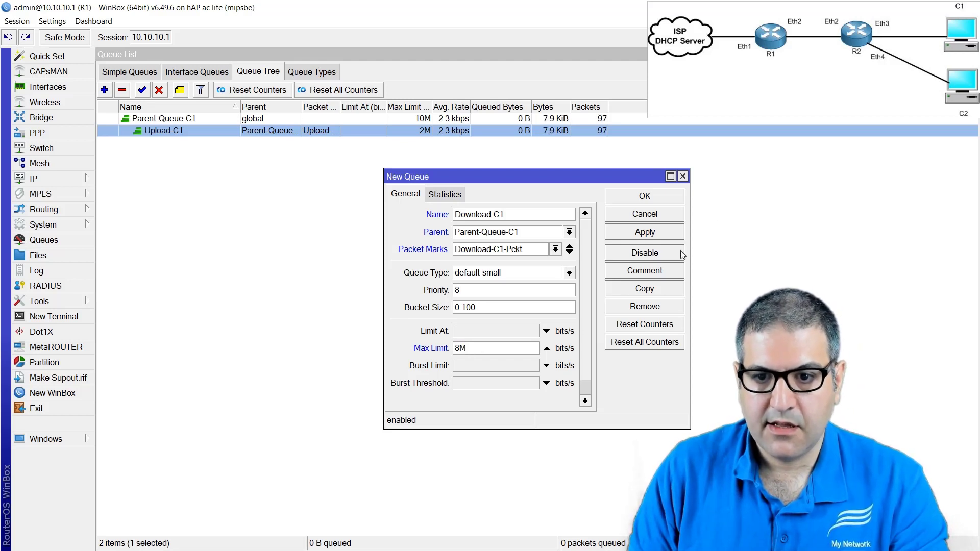
left_click(637, 234)
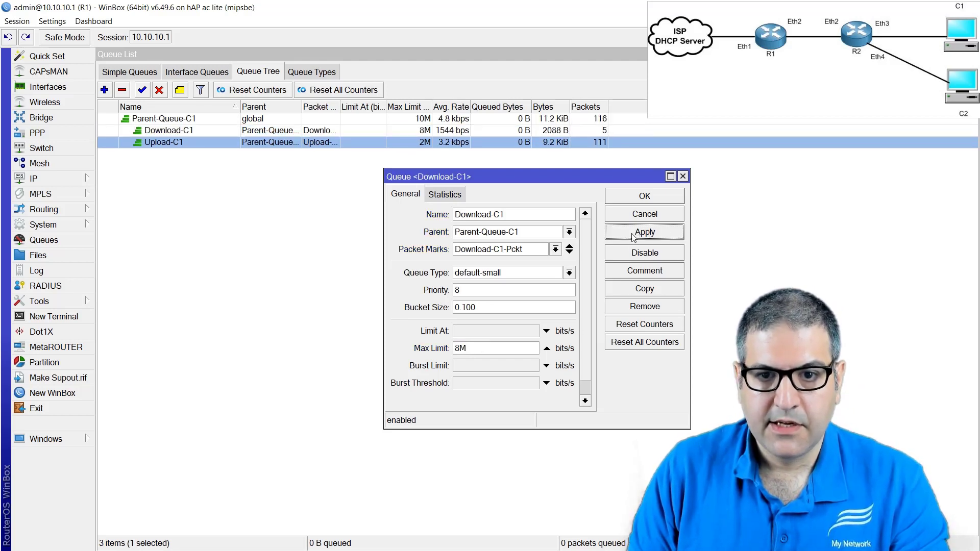
left_click(655, 200)
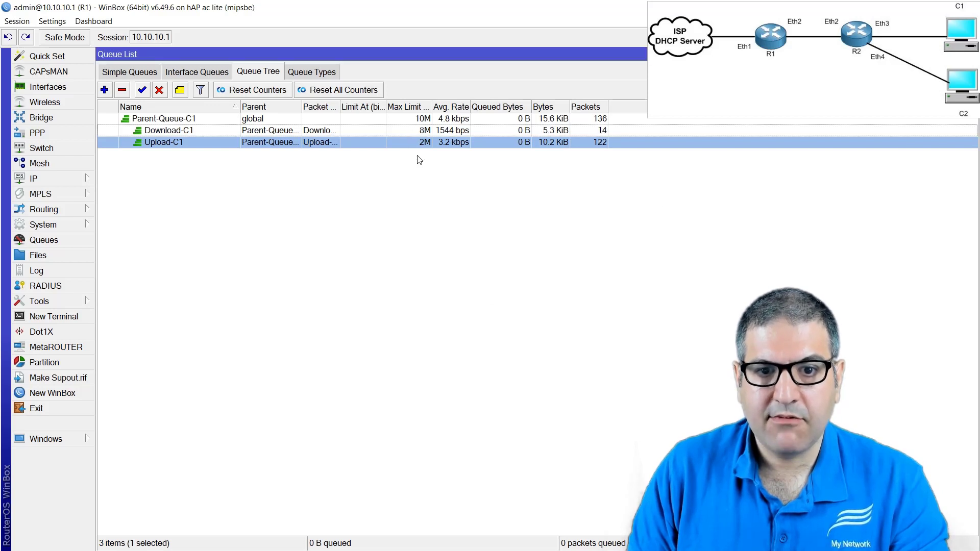
Step: Rerun the Fast.com speed test in Edge and check the queue tree's download rate in WinBox while it runs
left_click(155, 120)
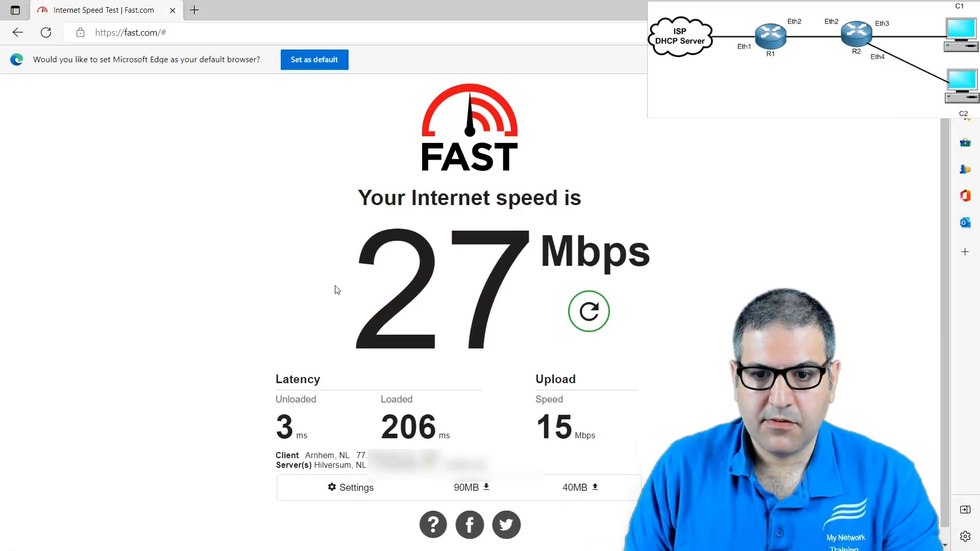
left_click(593, 312)
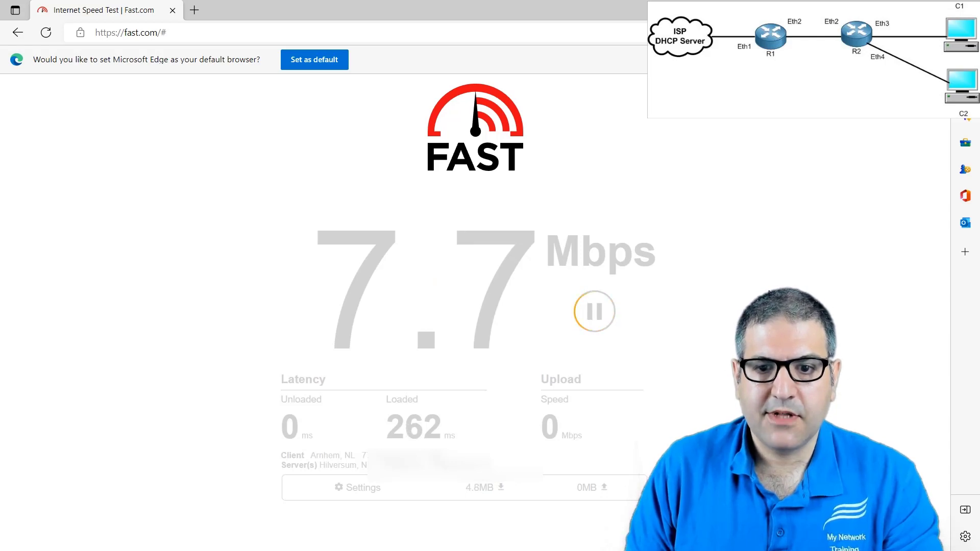
key("alt+Tab")
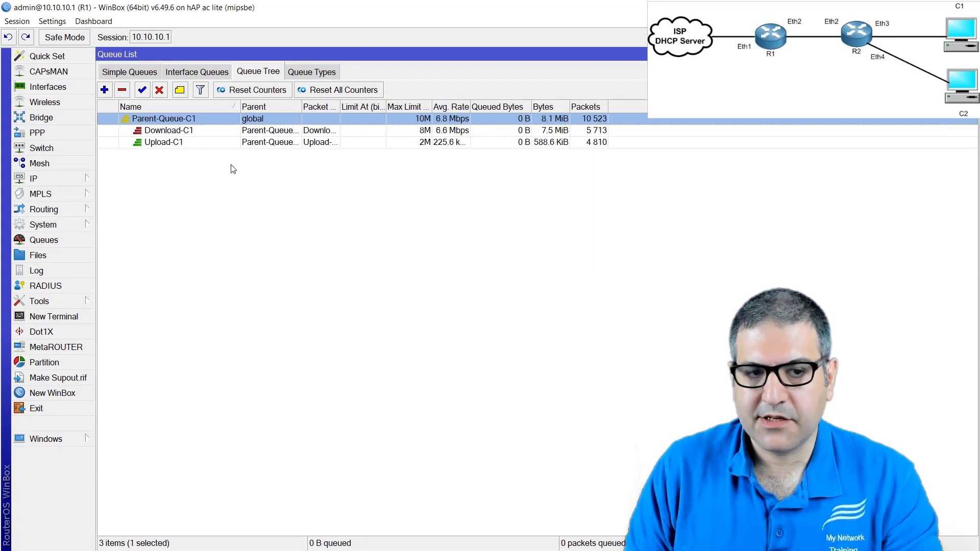
key("alt+Tab")
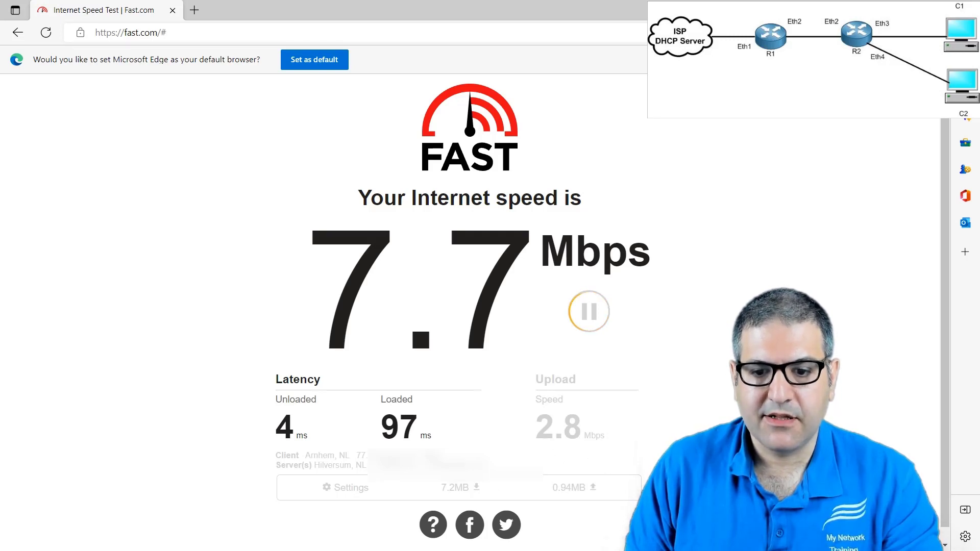
Step: Return to WinBox during the upload test and inspect the statistics of the Upload-C1 queue
key("alt+Tab")
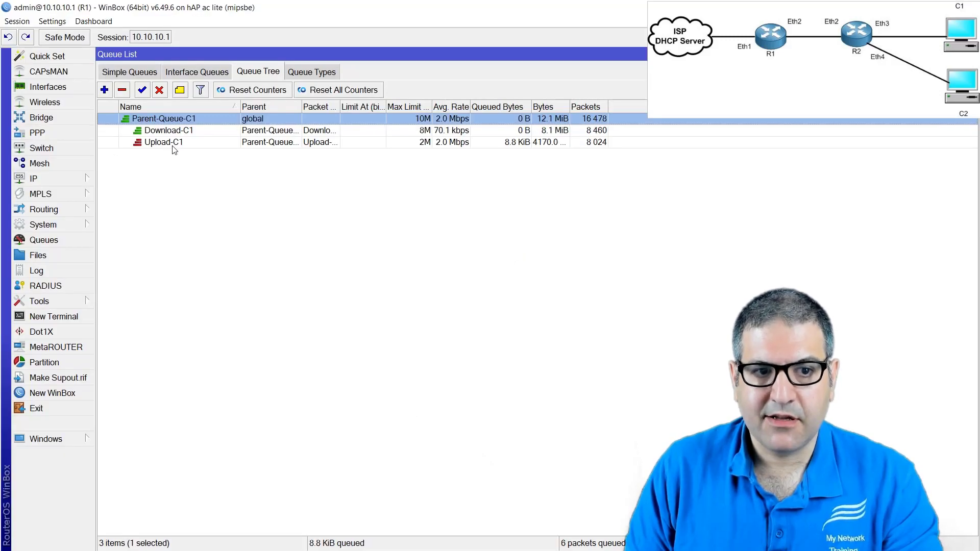
double_click(163, 143)
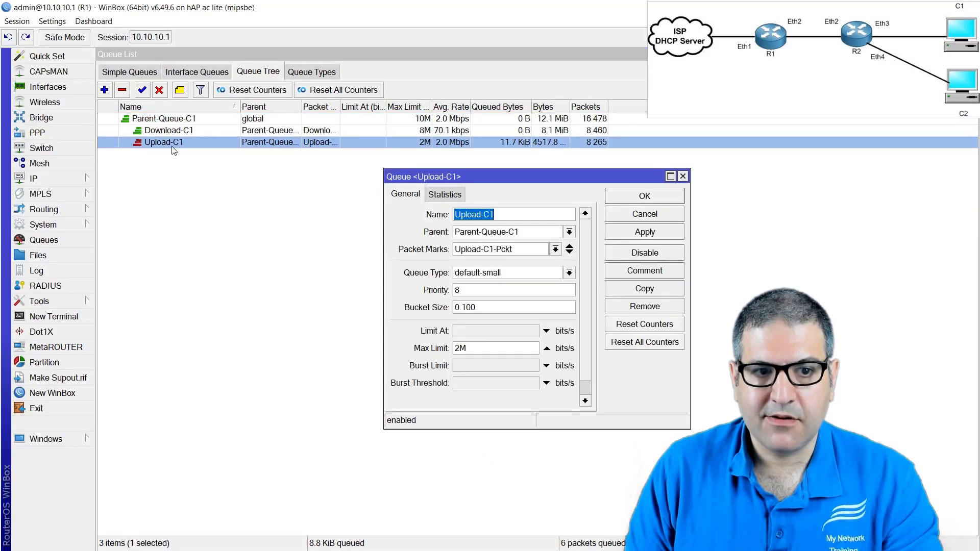
left_click(444, 196)
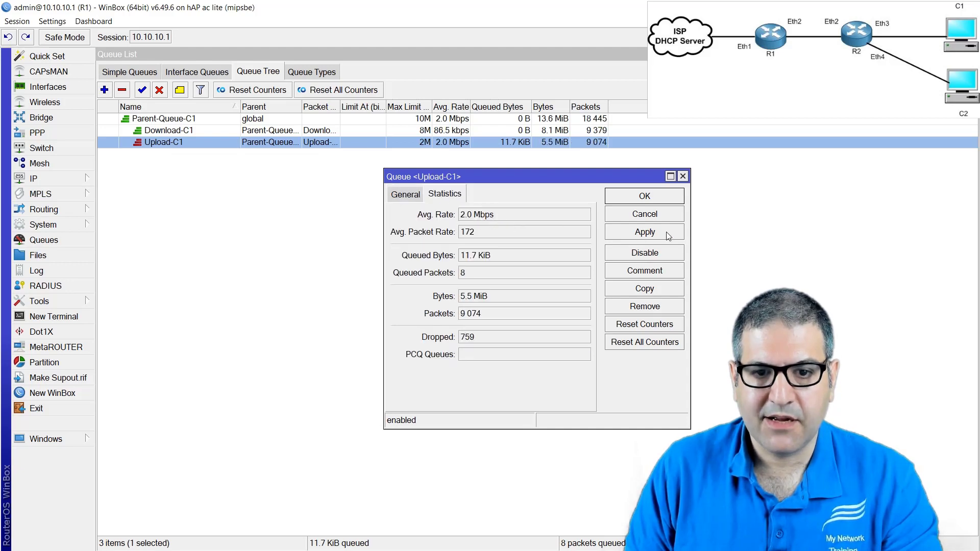
left_click(680, 197)
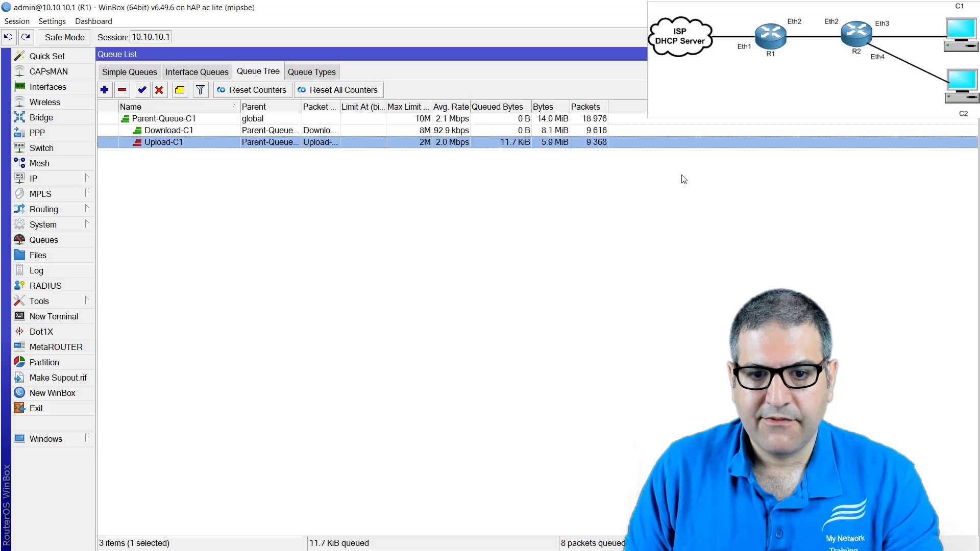
Step: Compare the upload speed on the Fast.com page with the Upload-C1 rate in WinBox's queue tree
key("alt+Tab")
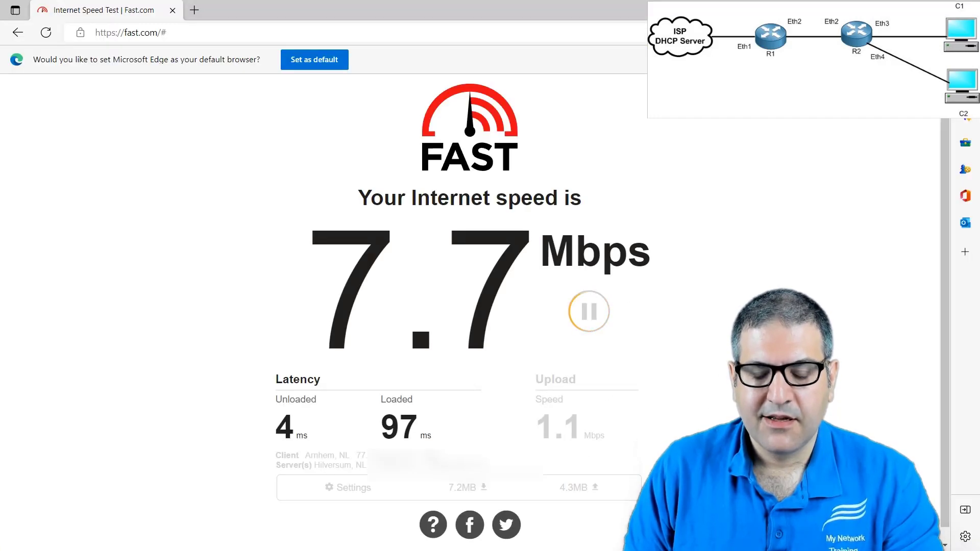
key("alt+Tab")
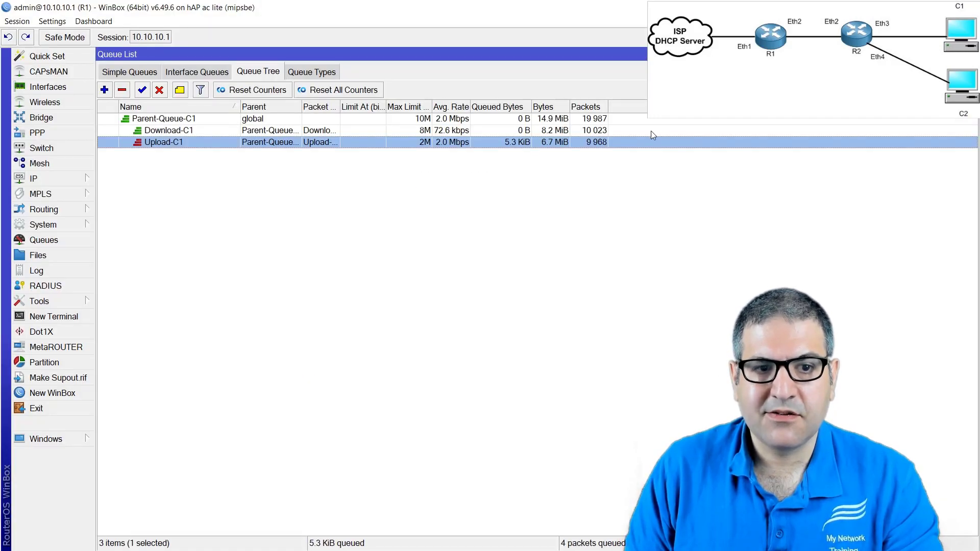
key("alt+Tab")
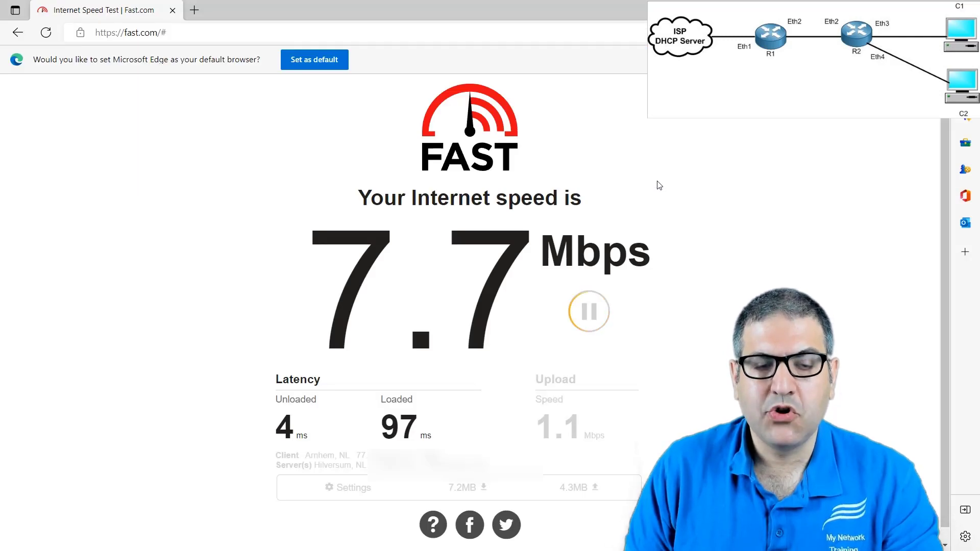
key("alt+Tab")
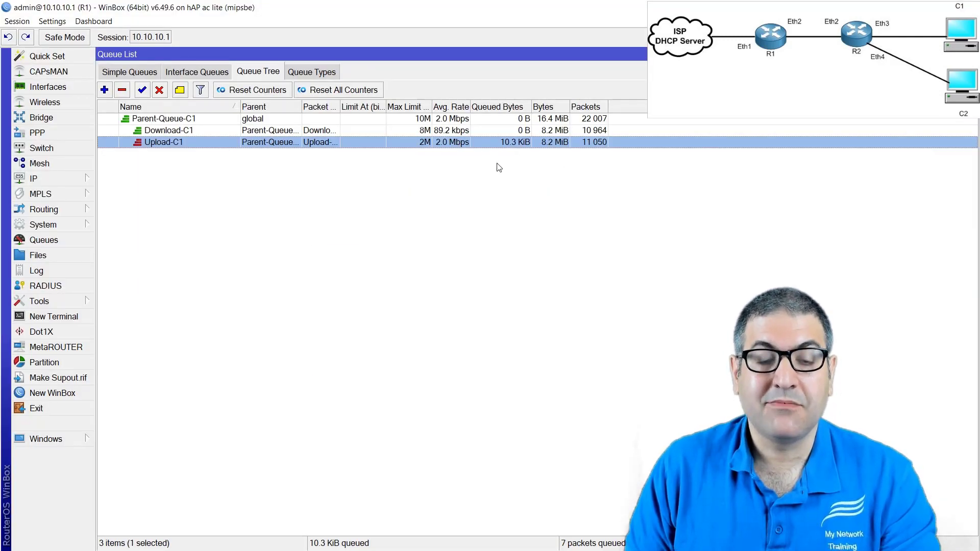